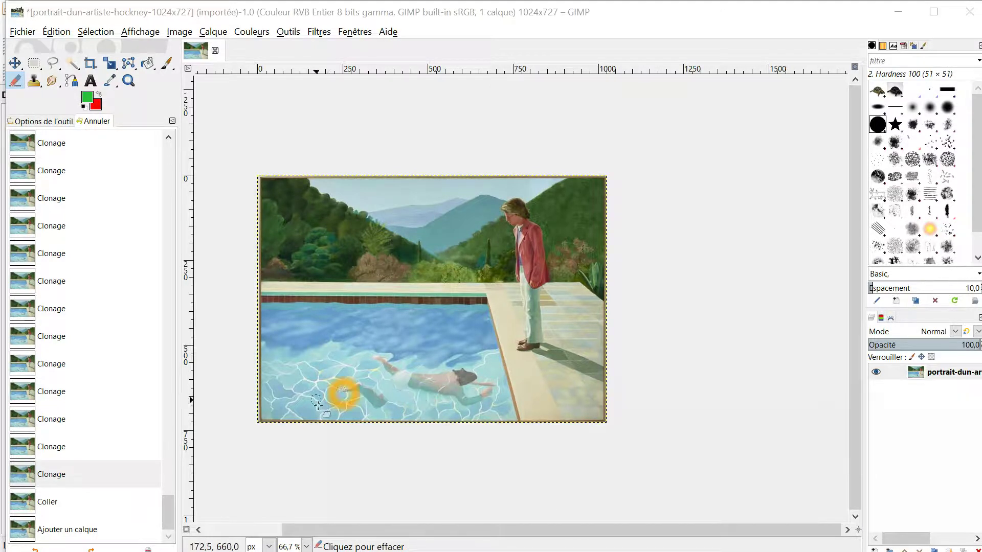
- Inspect the swimmer and the surrounding pool water in the painting up close
{"action": "scroll", "coordinate": [329, 420], "scroll_direction": "up", "scroll_amount": 2}
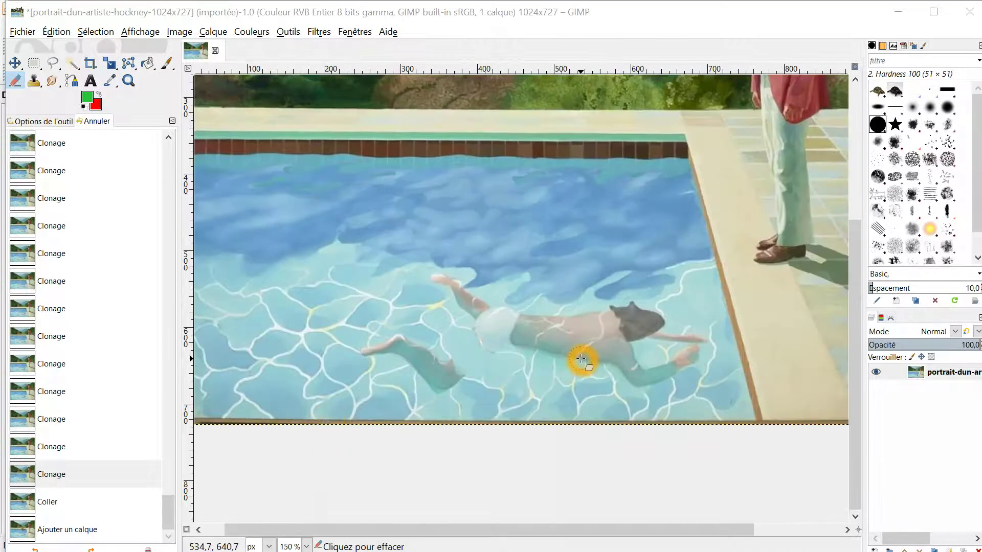
{"action": "scroll", "coordinate": [581, 359], "scroll_direction": "up", "scroll_amount": 1}
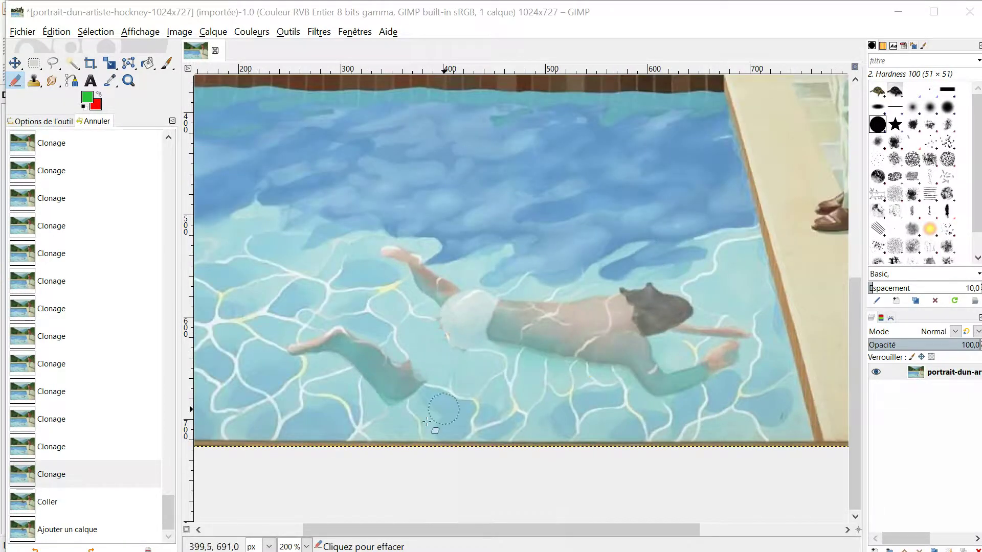
{"action": "scroll", "coordinate": [419, 427], "scroll_direction": "up", "scroll_amount": 2}
{"action": "scroll", "coordinate": [420, 427], "scroll_direction": "down", "scroll_amount": 2}
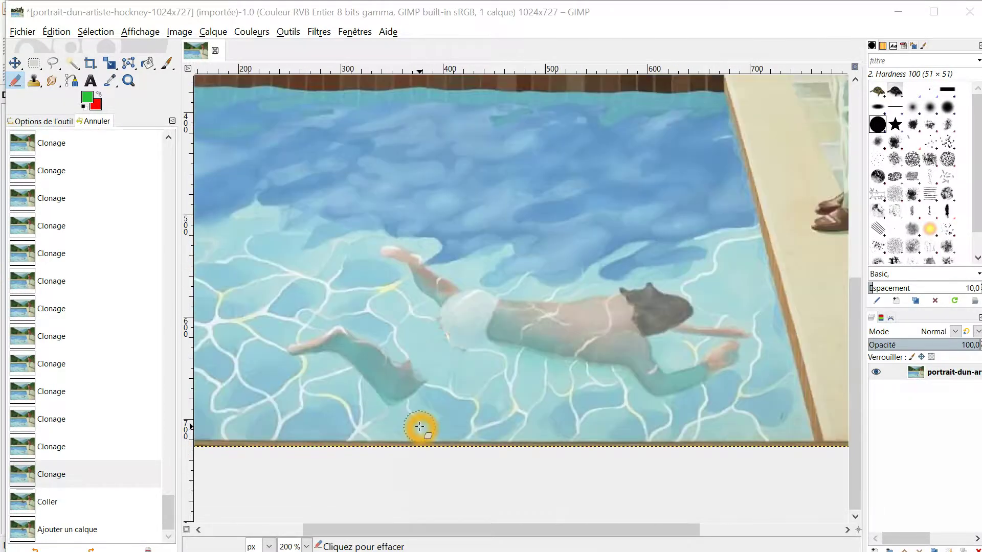
{"action": "scroll", "coordinate": [419, 427], "scroll_direction": "down", "scroll_amount": 3}
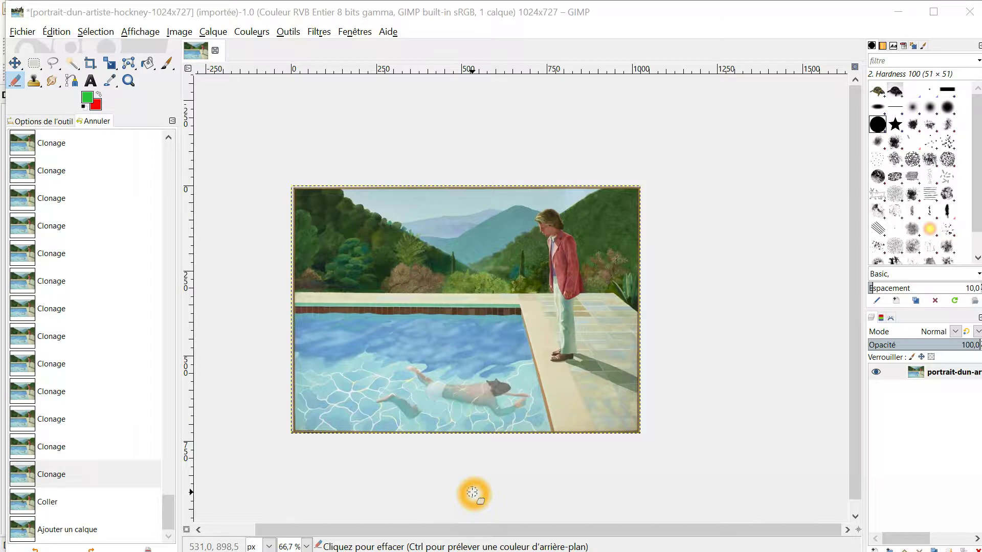
- Switch to the browser and examine the Hermann tortoise photo on a plain background among the "tortue" image results
{"action": "key", "text": "alt+Tab"}
{"action": "key", "text": "alt+Tab"}
{"action": "key", "text": "alt+Tab"}
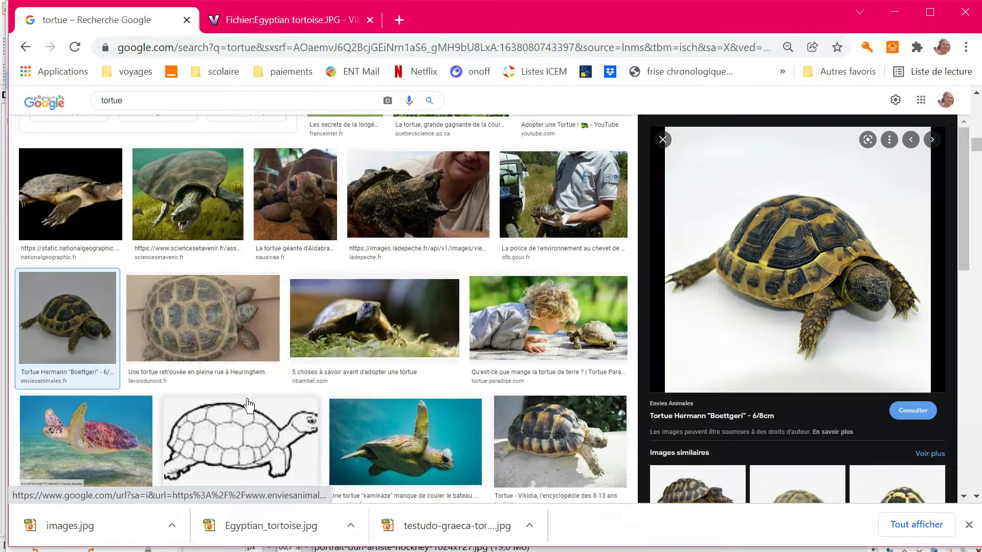
{"action": "left_click", "coordinate": [200, 325]}
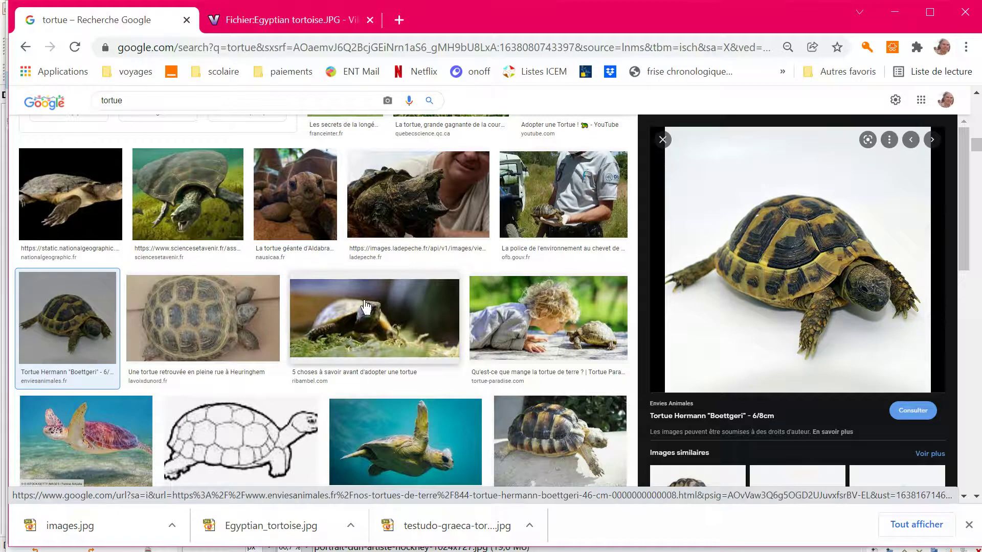
{"action": "left_click", "coordinate": [404, 321]}
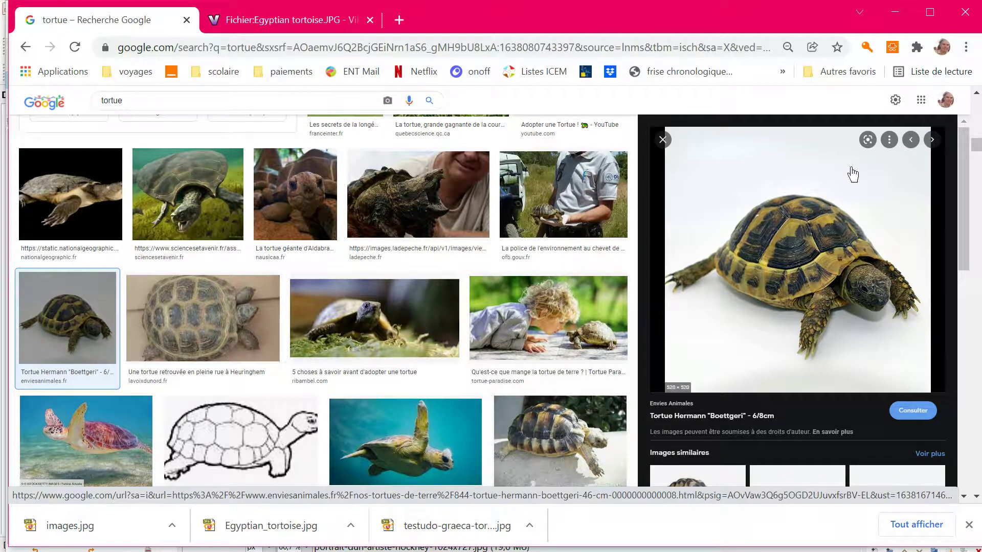
{"action": "left_click", "coordinate": [836, 338]}
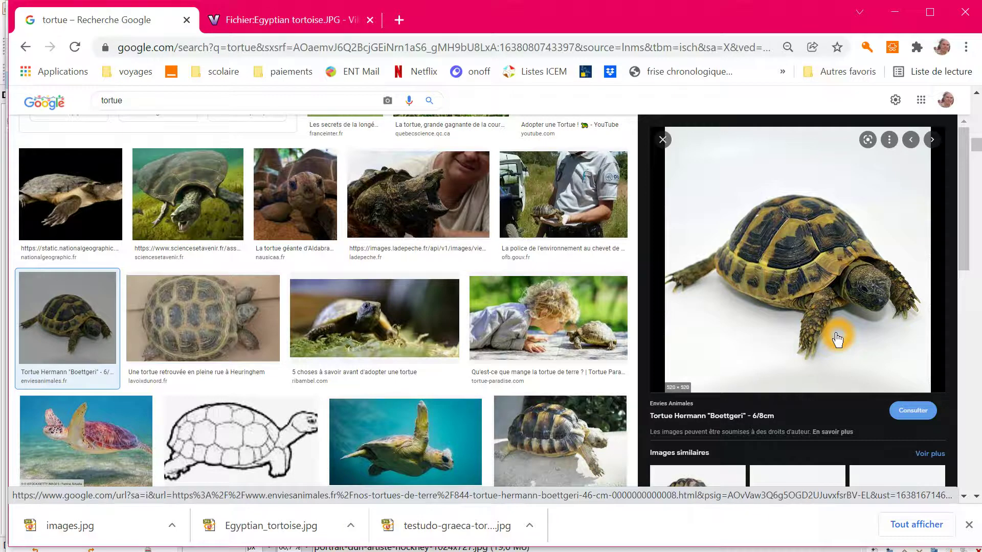
- Switch to the Documents folder in File Explorer and open the tortoise picture "images" as a separate image in GIMP
{"action": "key", "text": "alt+Tab"}
{"action": "key", "text": "alt+Tab"}
{"action": "key", "text": "alt+Tab"}
{"action": "key", "text": "alt+Tab"}
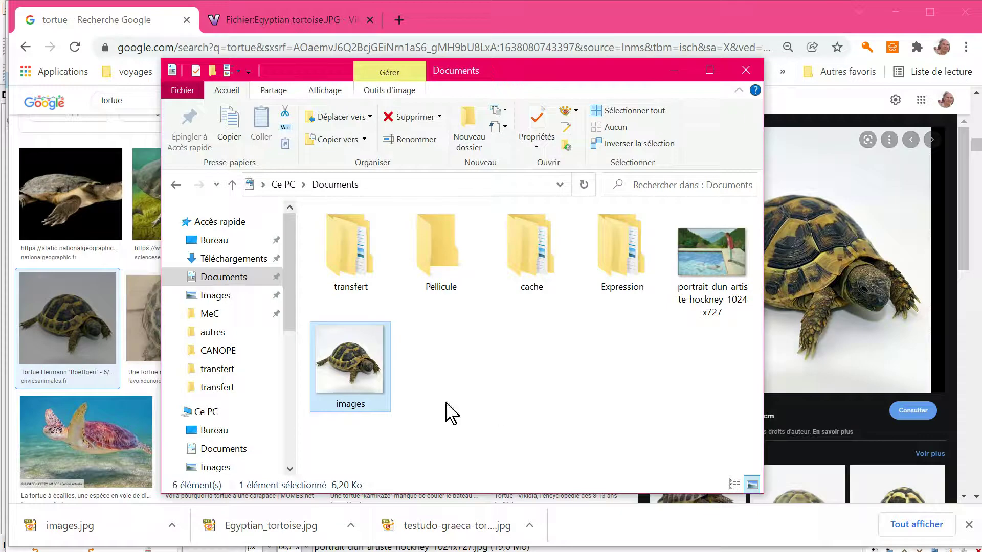
{"action": "left_click", "coordinate": [327, 366]}
{"action": "left_click_drag", "start_coordinate": [327, 366], "coordinate": [472, 282]}
{"action": "key", "text": "alt+Tab"}
{"action": "key", "text": "Tab"}
{"action": "key", "text": "Tab"}
{"action": "key", "text": "Tab"}
{"action": "left_click_drag", "start_coordinate": [426, 393], "coordinate": [155, 88]}
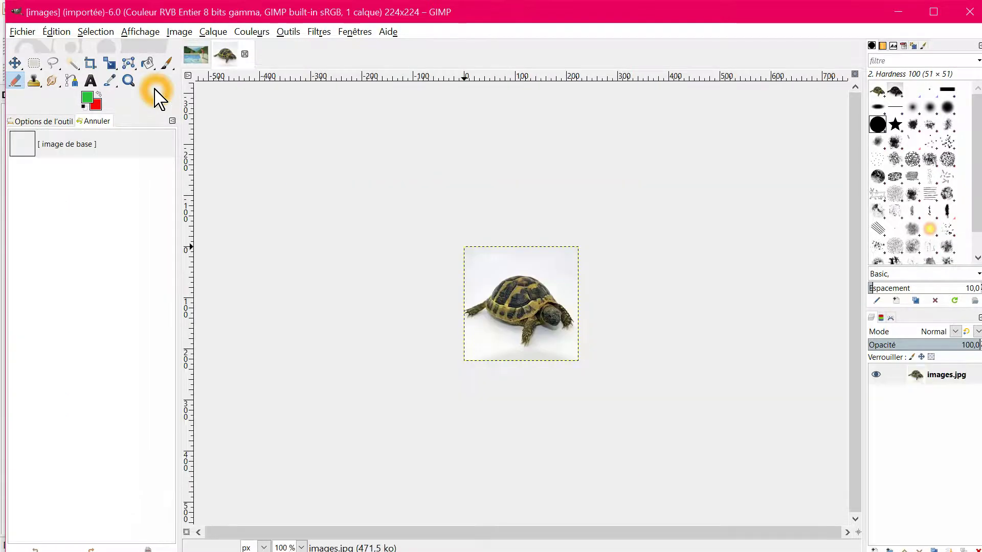
- Select the white background above and around the tortoise's shell with the Fuzzy Select tool
{"action": "scroll", "coordinate": [523, 287], "scroll_direction": "up", "scroll_amount": 3, "text": "ctrl"}
{"action": "scroll", "coordinate": [513, 201], "scroll_direction": "down", "scroll_amount": 2, "text": "ctrl"}
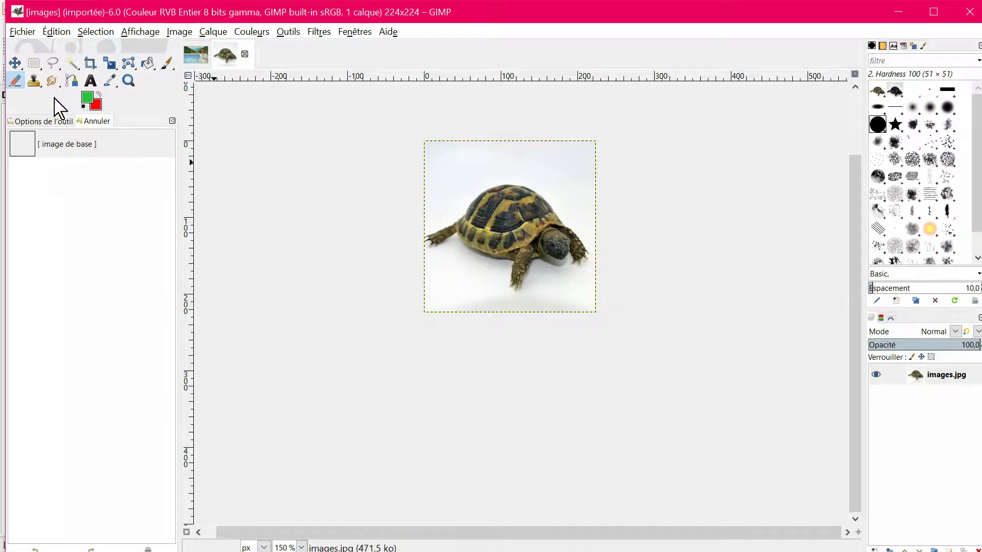
{"action": "left_click", "coordinate": [71, 63]}
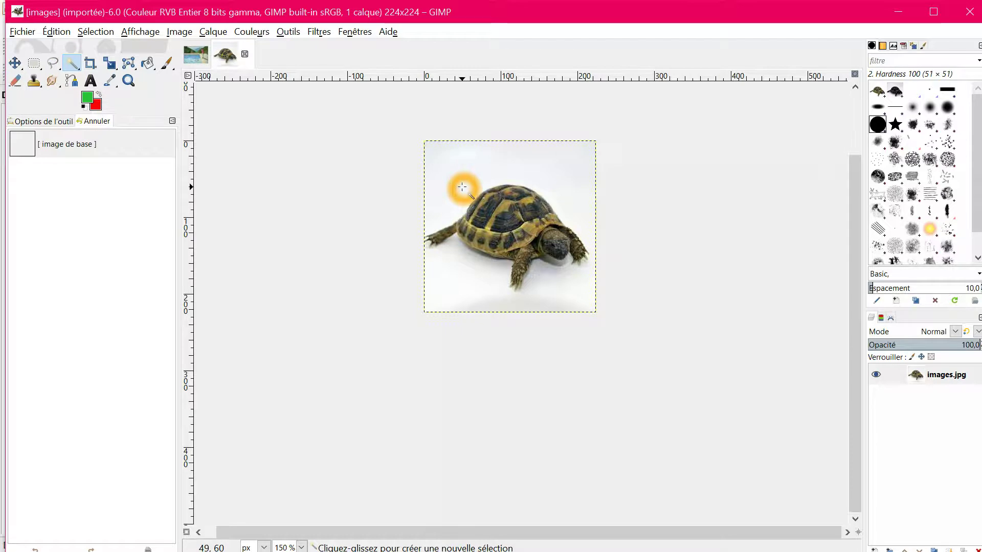
{"action": "left_click", "coordinate": [462, 187]}
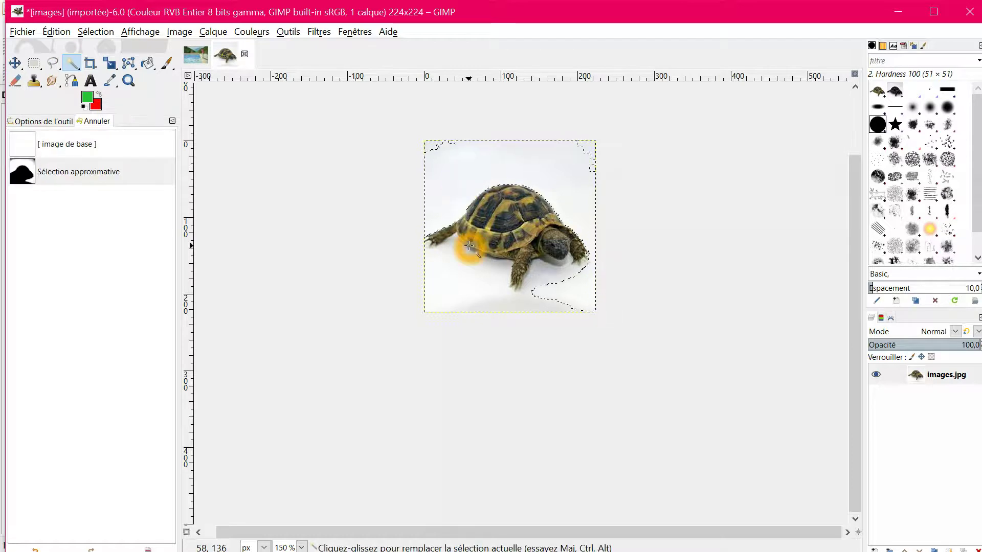
- Add the unselected background in front of the tortoise, between its front legs and below its head, to the fuzzy selection
{"action": "scroll", "coordinate": [469, 246], "scroll_direction": "up", "scroll_amount": 2}
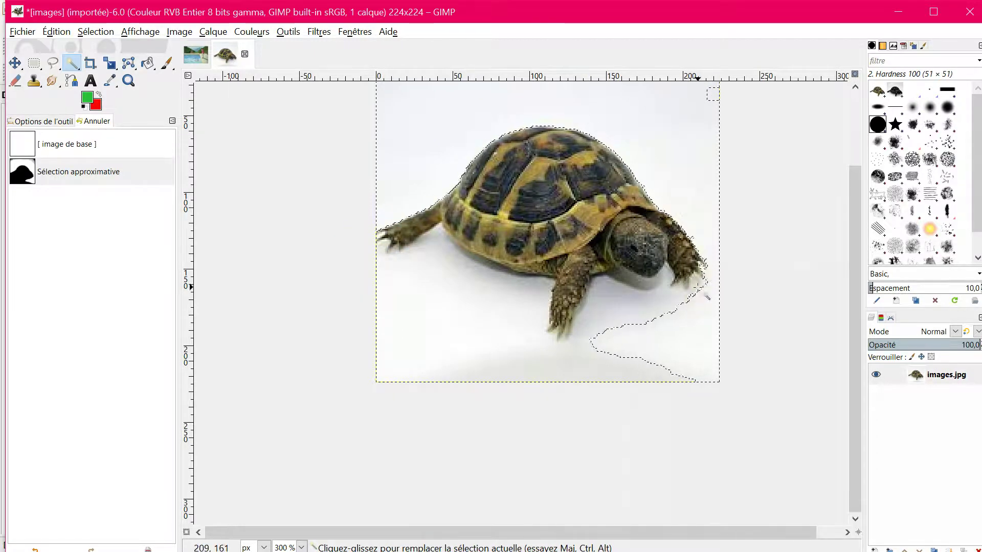
{"action": "left_click", "coordinate": [699, 288]}
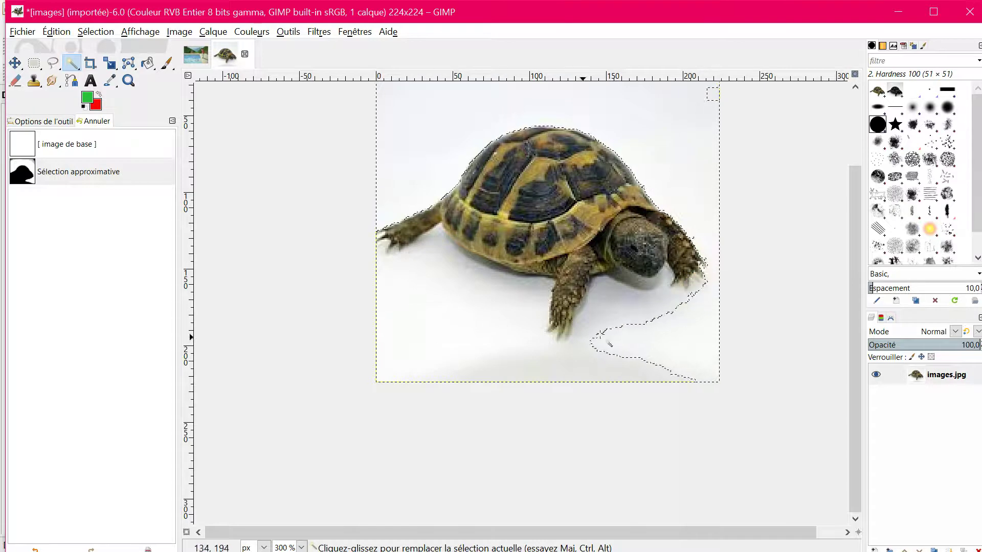
{"action": "left_click", "coordinate": [435, 377]}
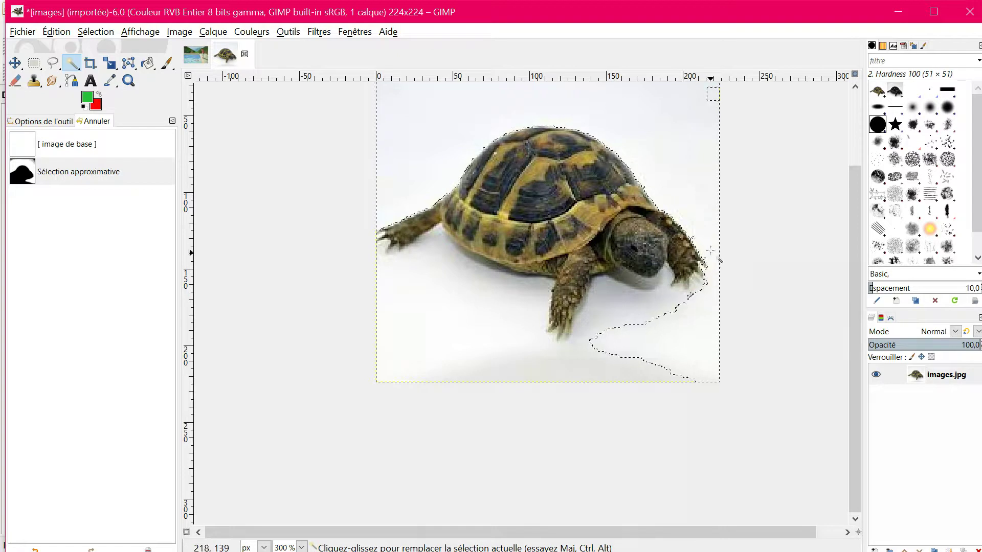
{"action": "left_click", "coordinate": [586, 380]}
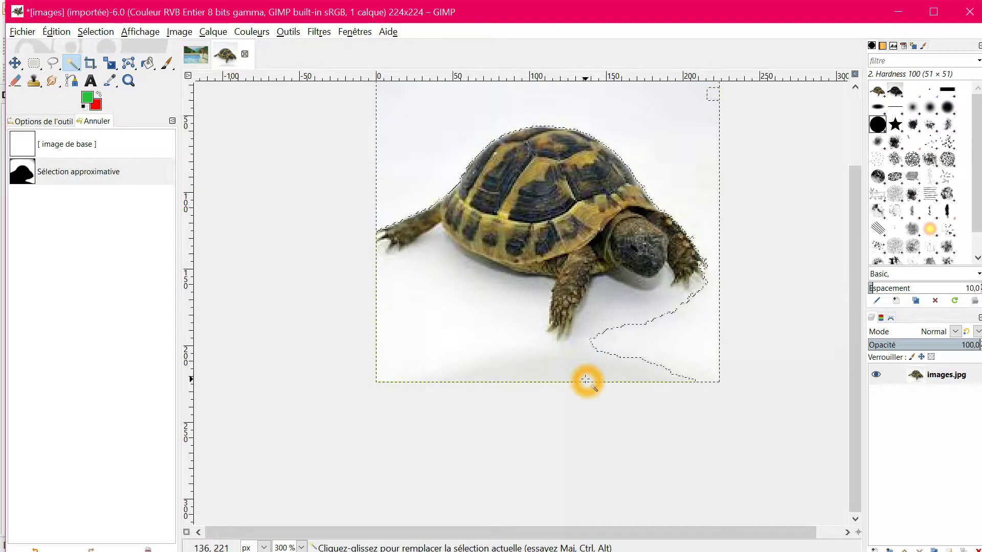
{"action": "key", "text": "shift"}
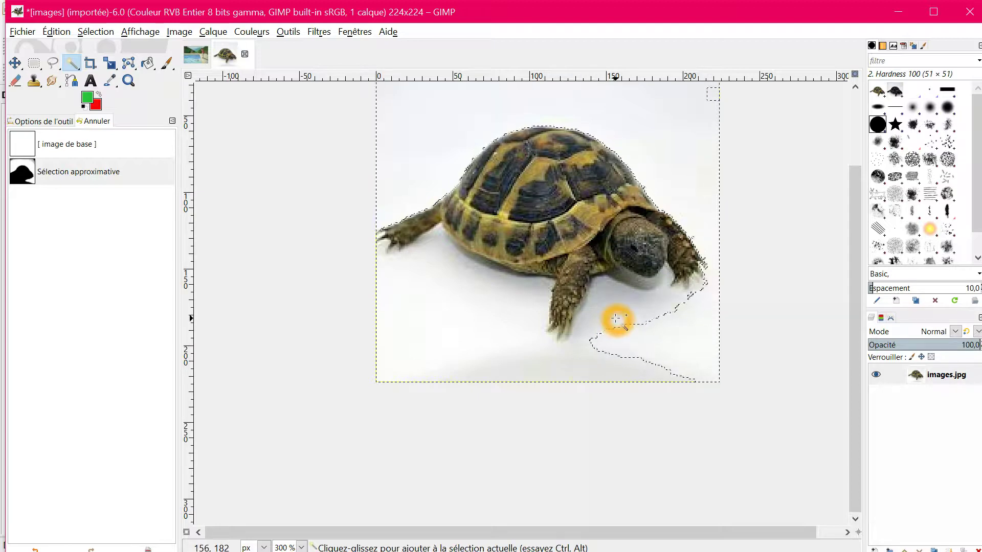
{"action": "left_click", "coordinate": [617, 319], "text": "shift"}
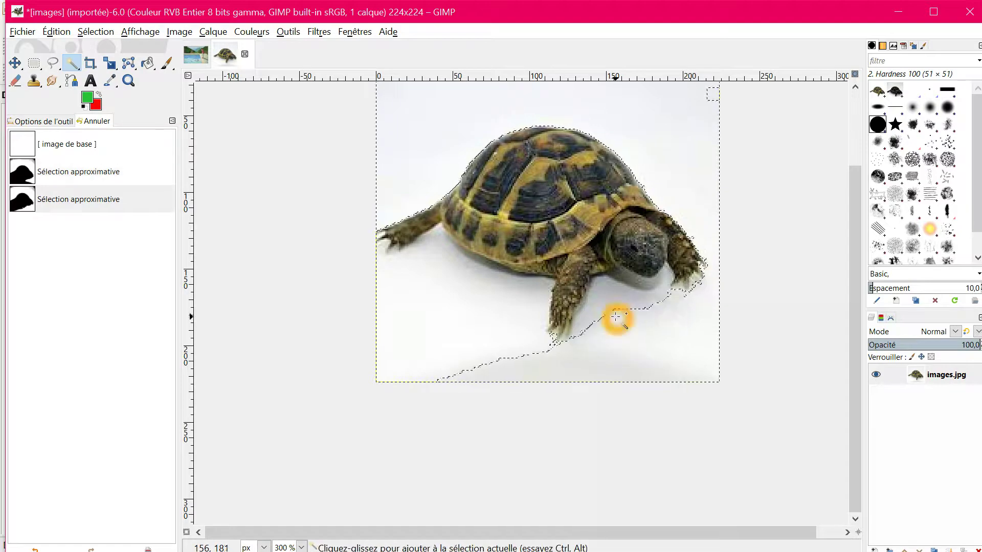
{"action": "left_click", "coordinate": [600, 315], "text": "shift"}
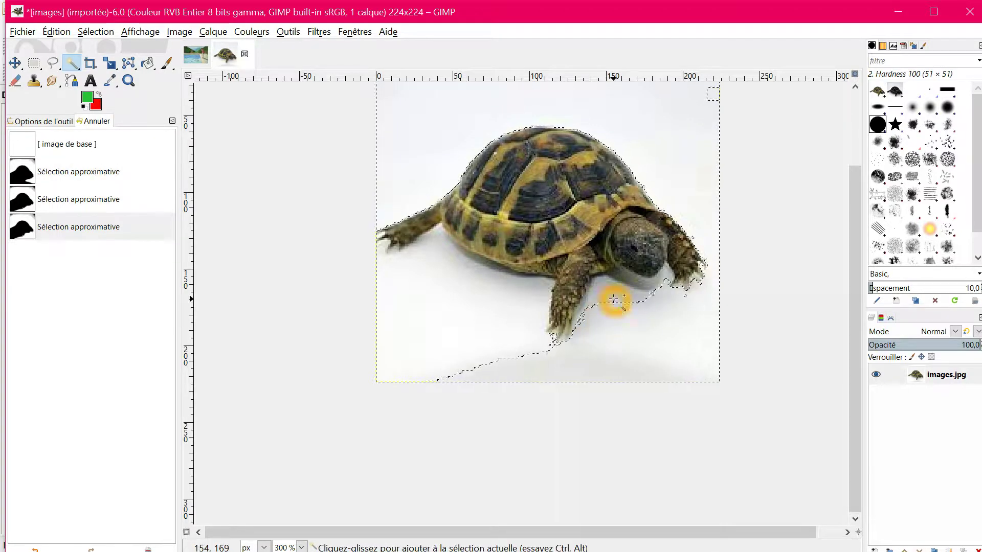
{"action": "left_click", "coordinate": [614, 301], "text": "shift"}
{"action": "left_click_drag", "start_coordinate": [612, 288], "coordinate": [604, 285]}
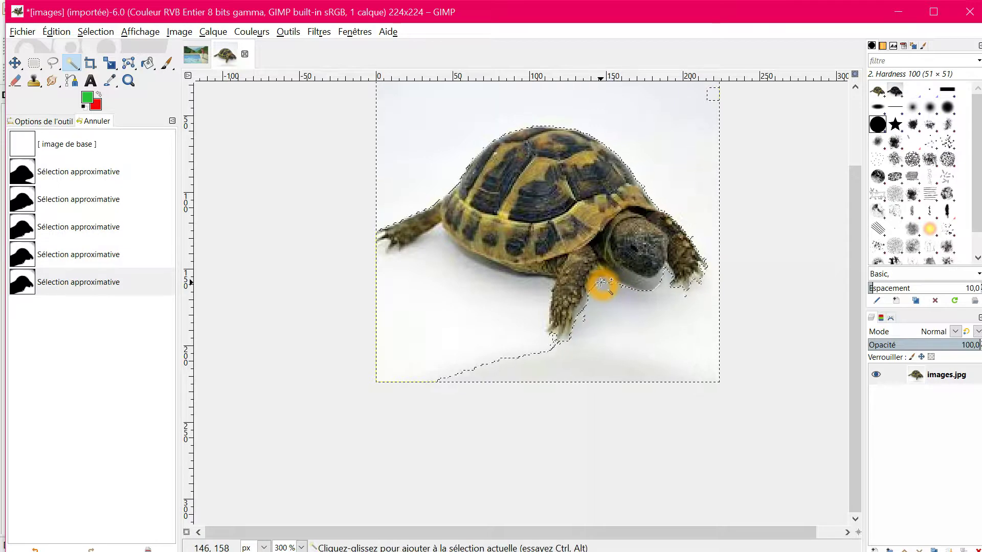
{"action": "left_click", "coordinate": [603, 285], "text": "shift"}
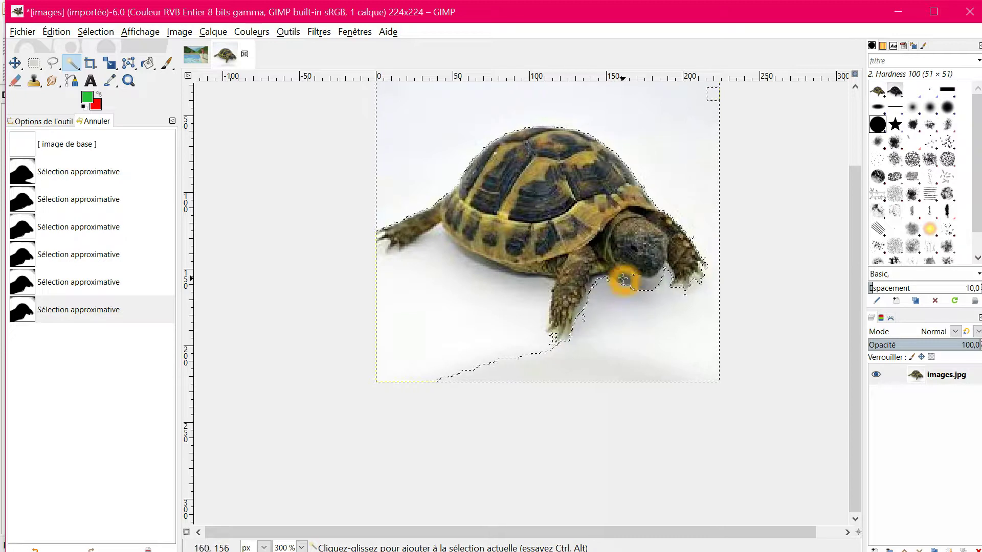
- Add the patches of grey shadow directly beneath the tortoise's head to the selection
{"action": "left_click", "coordinate": [622, 279]}
{"action": "left_click_drag", "start_coordinate": [623, 311], "coordinate": [631, 281]}
{"action": "left_click", "coordinate": [644, 283]}
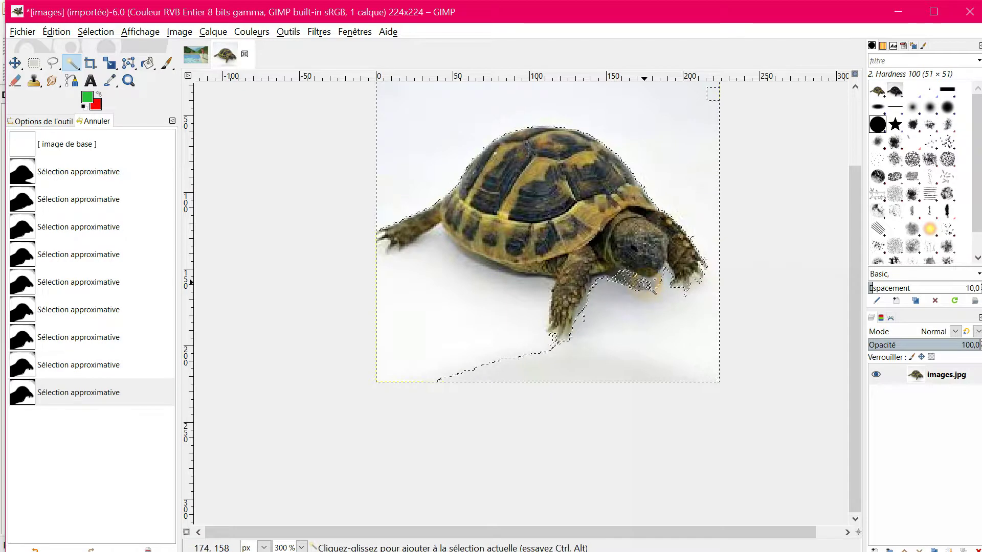
{"action": "left_click", "coordinate": [620, 280]}
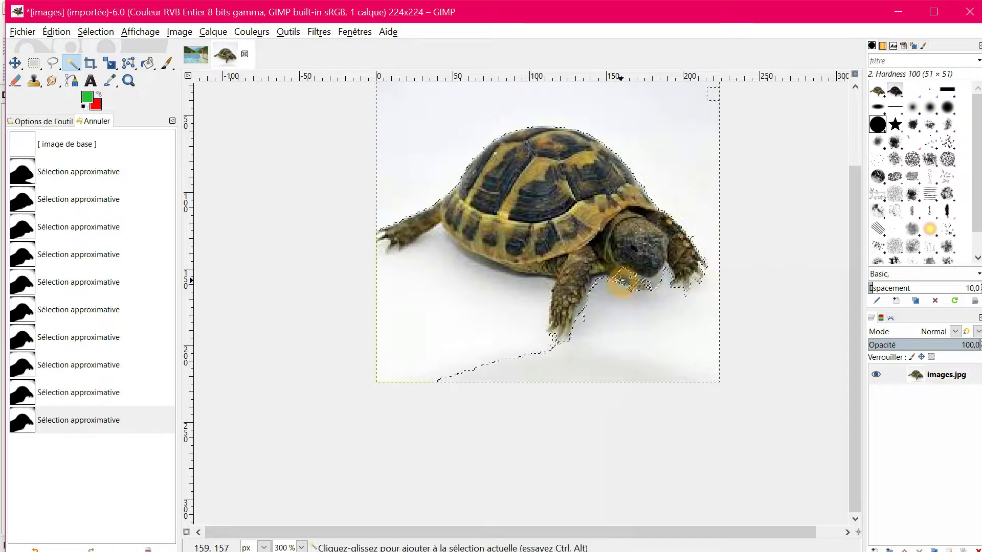
{"action": "left_click", "coordinate": [614, 278]}
{"action": "left_click", "coordinate": [647, 287]}
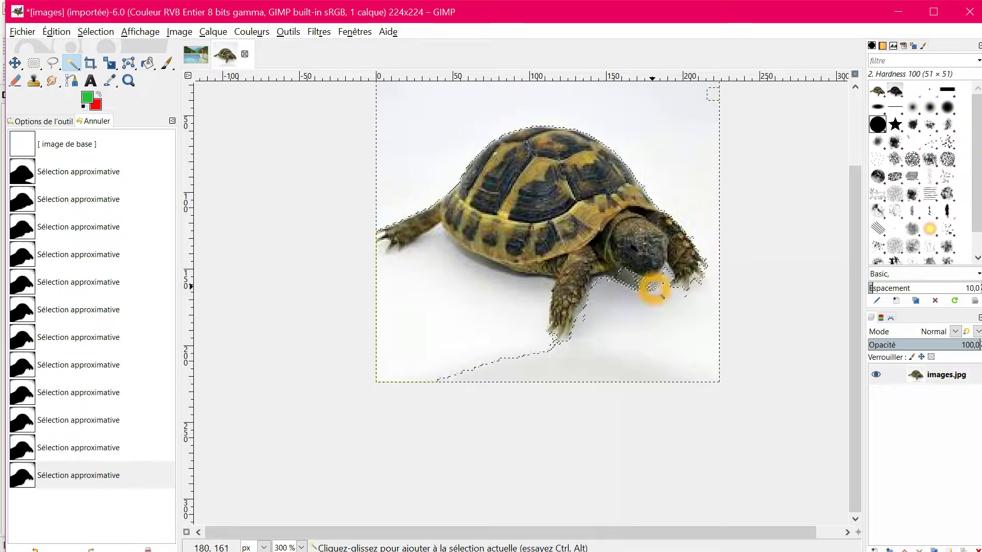
{"action": "left_click", "coordinate": [652, 287]}
{"action": "left_click", "coordinate": [653, 287]}
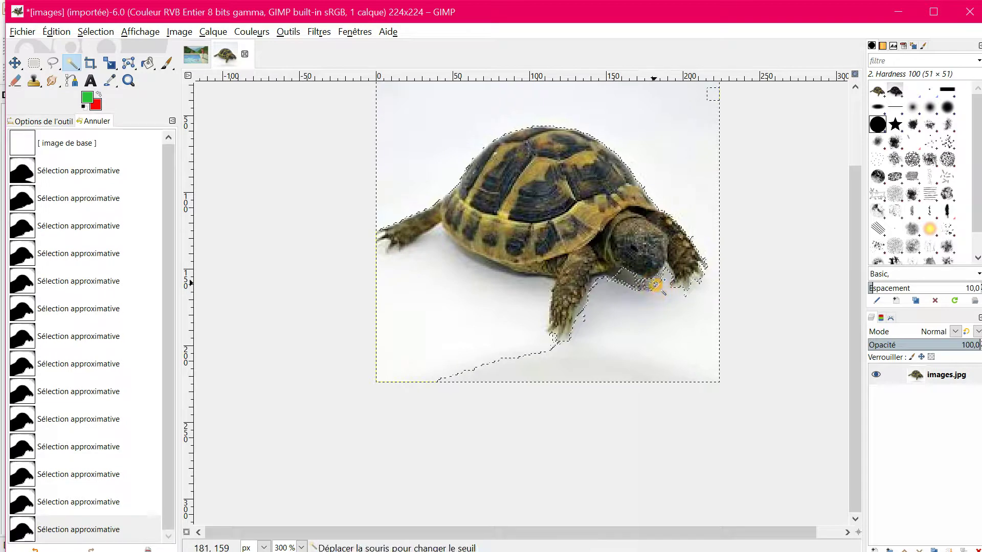
{"action": "left_click", "coordinate": [649, 285]}
{"action": "left_click", "coordinate": [644, 288]}
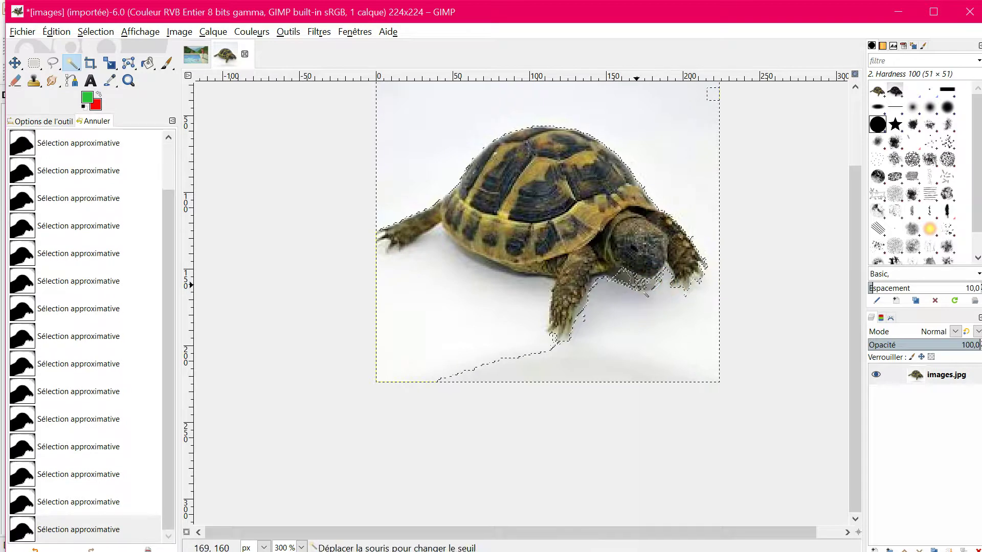
{"action": "left_click", "coordinate": [639, 287]}
{"action": "left_click", "coordinate": [653, 287]}
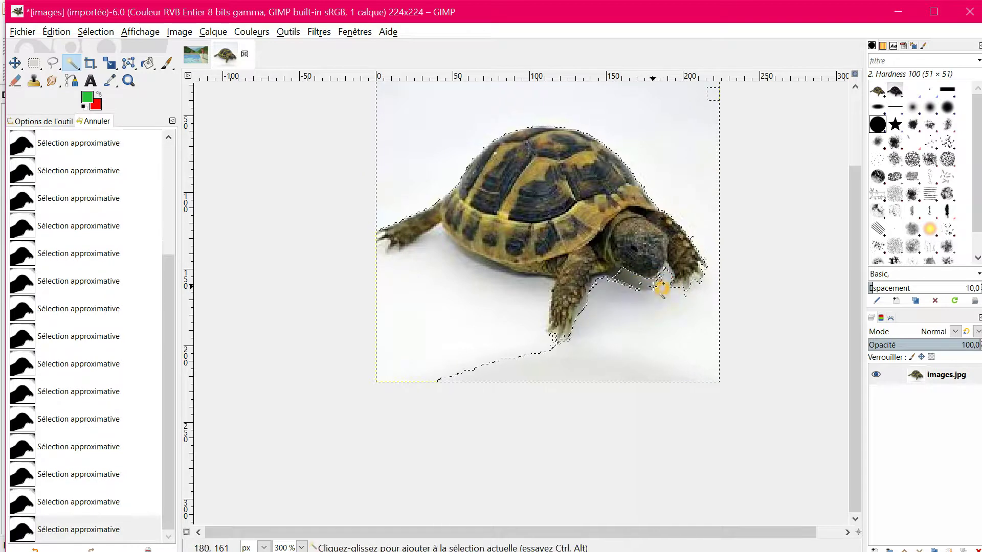
{"action": "left_click", "coordinate": [654, 287]}
{"action": "left_click", "coordinate": [653, 288]}
{"action": "left_click", "coordinate": [639, 285]}
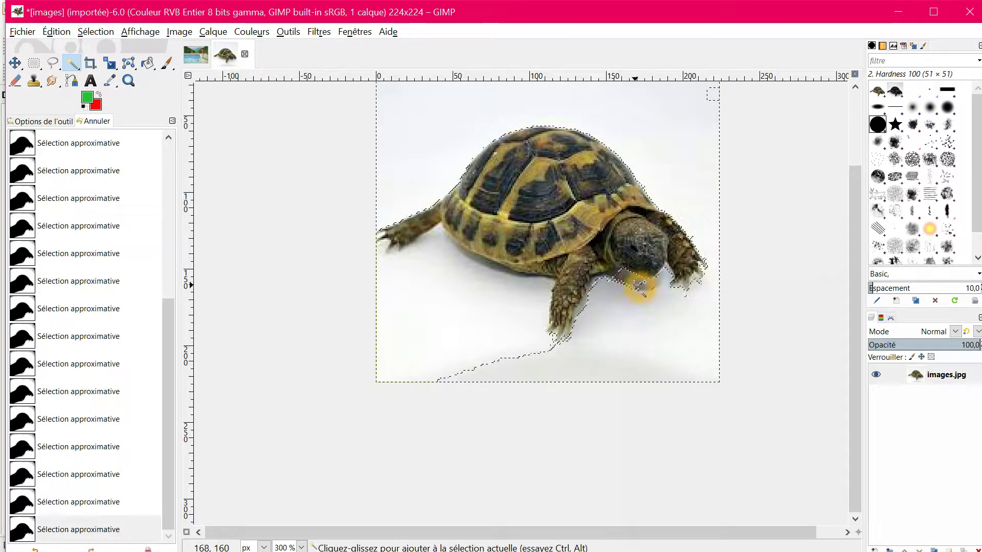
- Extend the selection into the gap between the tortoise's neck and front leg and along that leg's inner edge
{"action": "left_click", "coordinate": [611, 271]}
{"action": "left_click", "coordinate": [614, 274]}
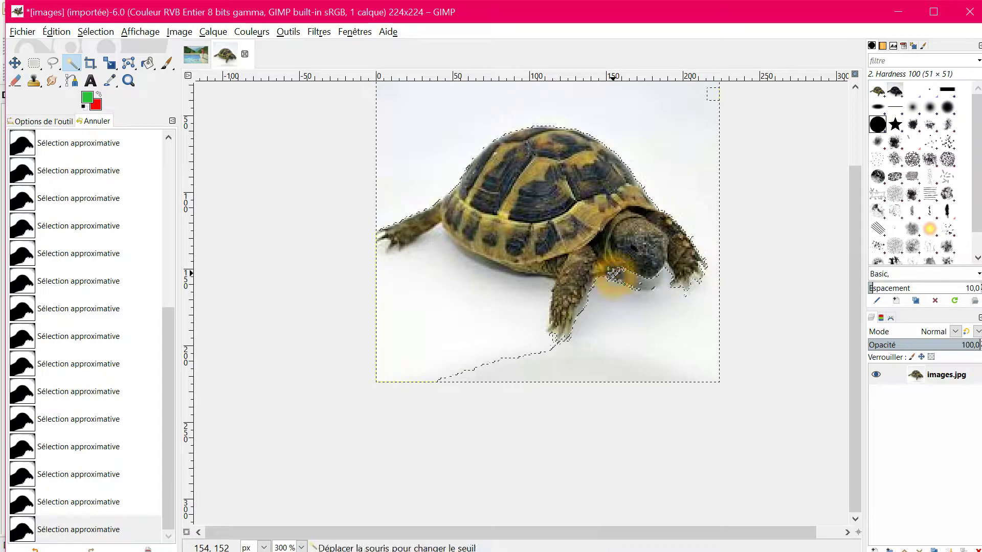
{"action": "left_click", "coordinate": [588, 298]}
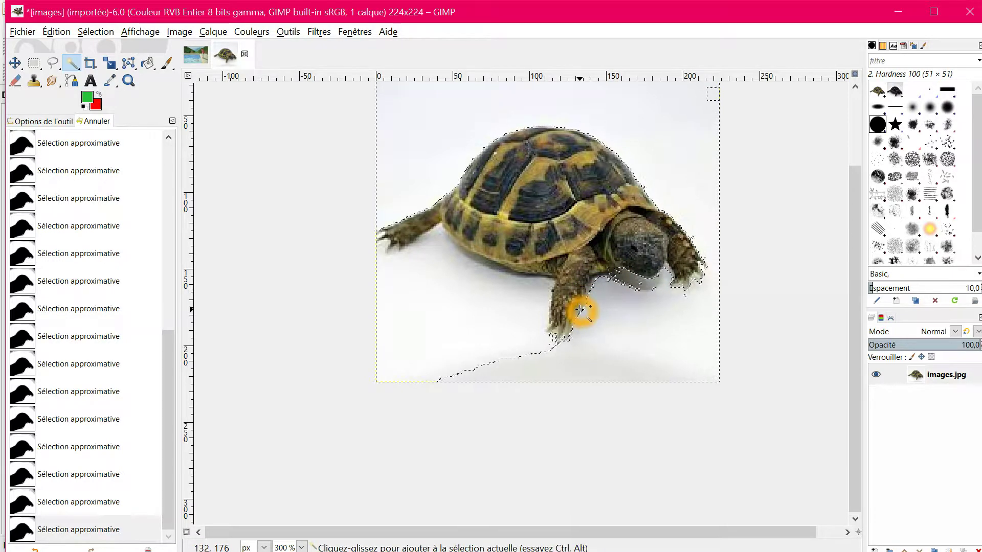
- Add the background and shadow beneath the shell and rear leg to the selection, plus the leftover shadow under the head
{"action": "left_click", "coordinate": [431, 329]}
{"action": "left_click_drag", "start_coordinate": [466, 307], "coordinate": [490, 308]}
{"action": "left_click", "coordinate": [495, 278]}
{"action": "left_click", "coordinate": [483, 284]}
{"action": "left_click", "coordinate": [478, 281]}
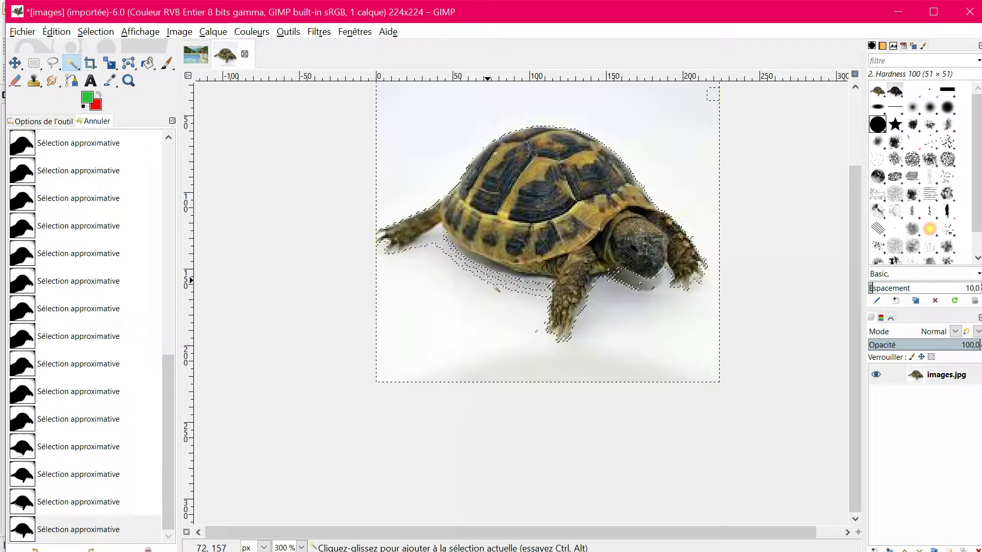
{"action": "left_click_drag", "start_coordinate": [487, 280], "coordinate": [463, 279]}
{"action": "left_click", "coordinate": [416, 255]}
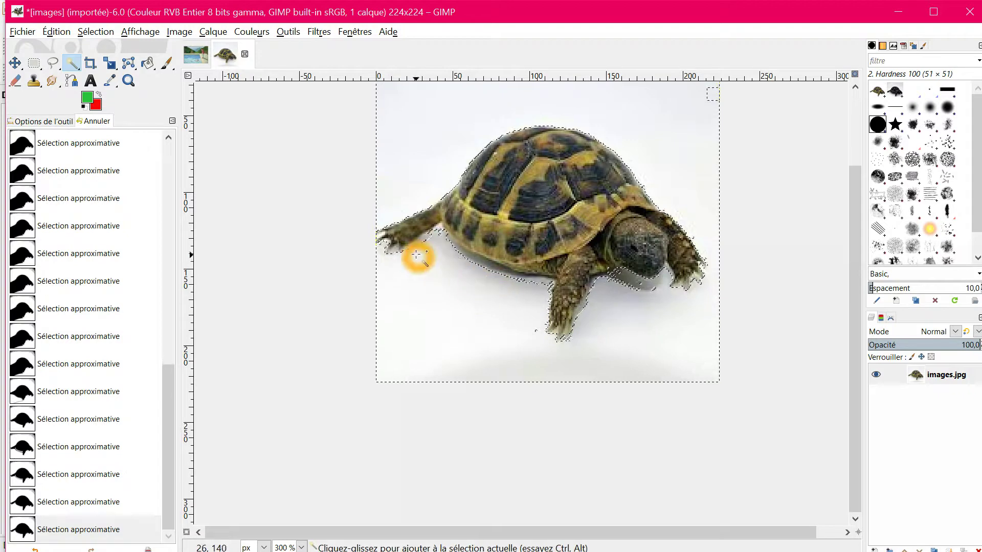
{"action": "left_click", "coordinate": [425, 246]}
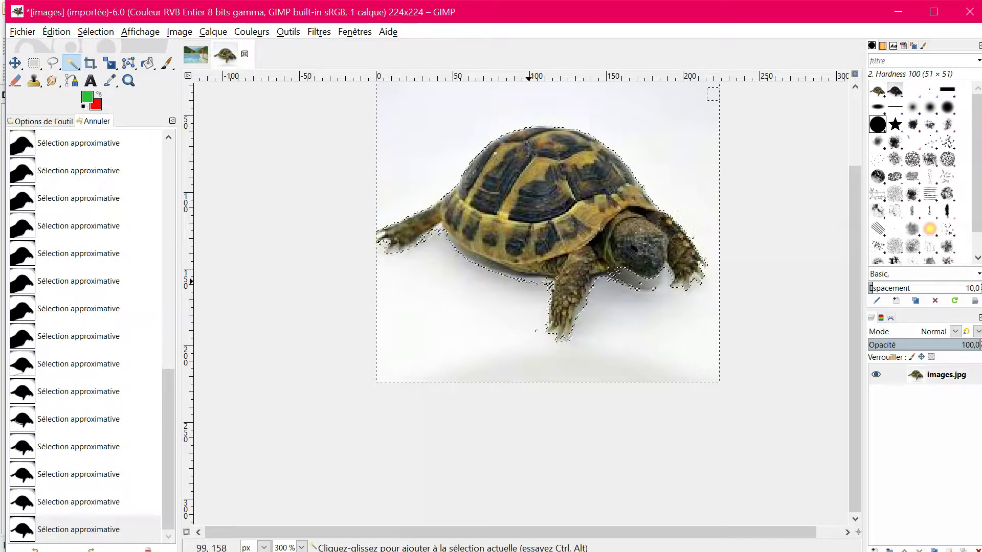
{"action": "left_click", "coordinate": [651, 288]}
{"action": "left_click", "coordinate": [641, 286]}
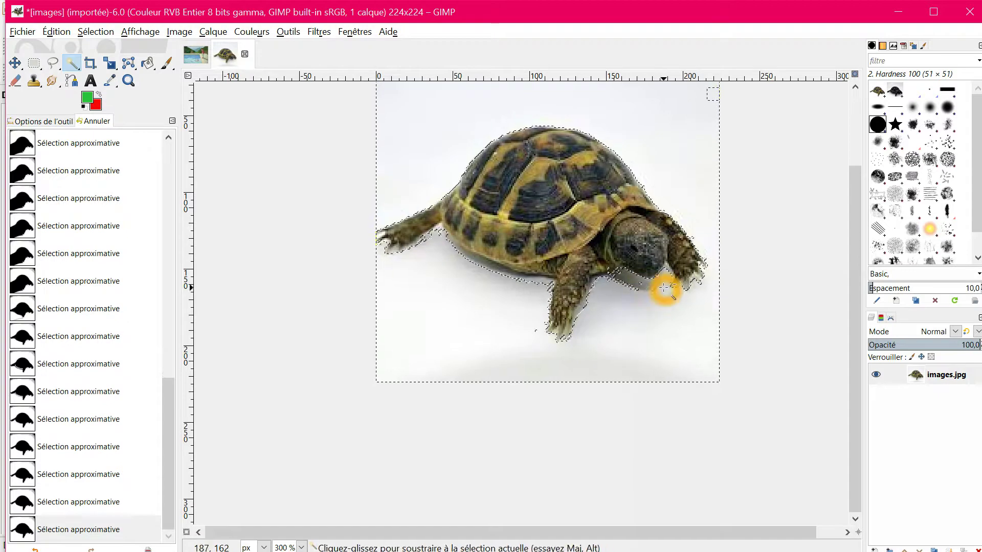
- Add the remaining pale background strips and shadow fragments under the tortoise's head to the fuzzy selection
{"action": "scroll", "coordinate": [643, 286], "scroll_direction": "up", "scroll_amount": 4, "text": "ctrl"}
{"action": "scroll", "coordinate": [588, 307], "scroll_direction": "up", "scroll_amount": 1, "text": "ctrl"}
{"action": "left_click", "coordinate": [577, 311], "text": "shift"}
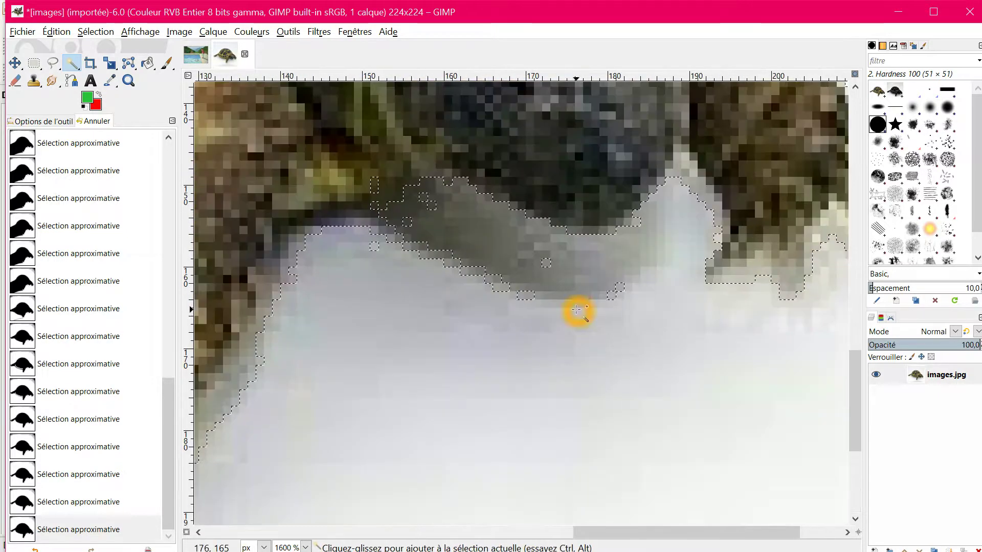
{"action": "left_click", "coordinate": [613, 295], "text": "shift"}
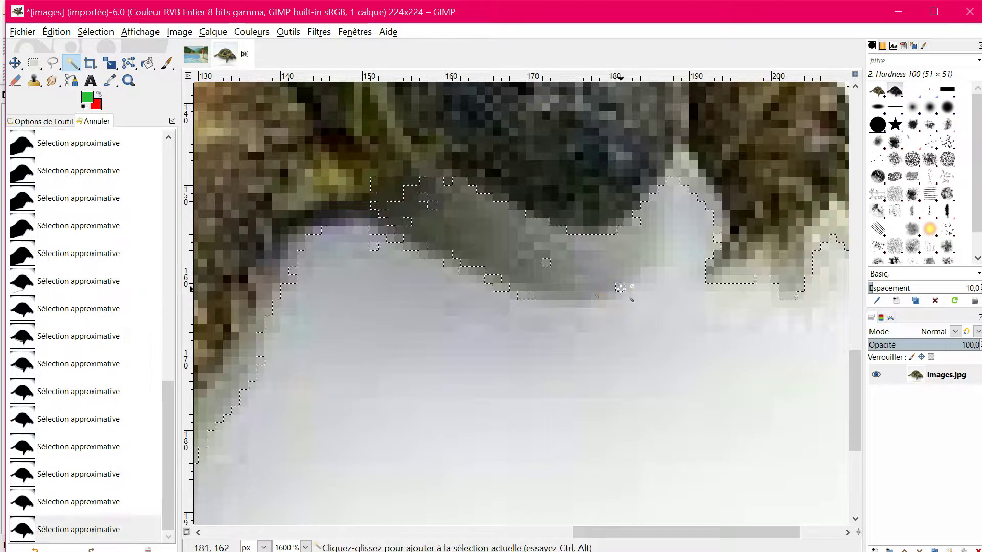
{"action": "left_click", "coordinate": [544, 267], "text": "shift"}
{"action": "left_click", "coordinate": [531, 282], "text": "shift"}
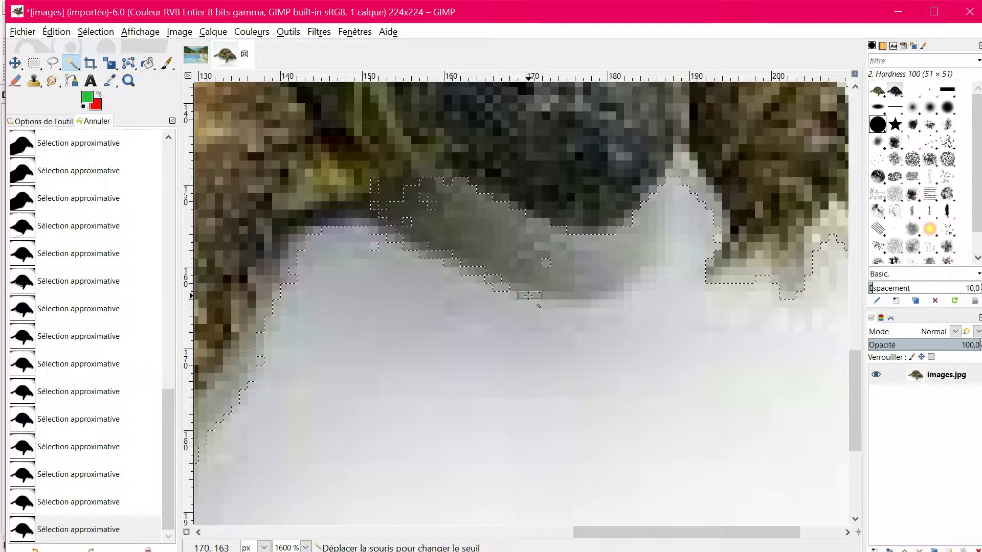
{"action": "left_click", "coordinate": [494, 285], "text": "shift"}
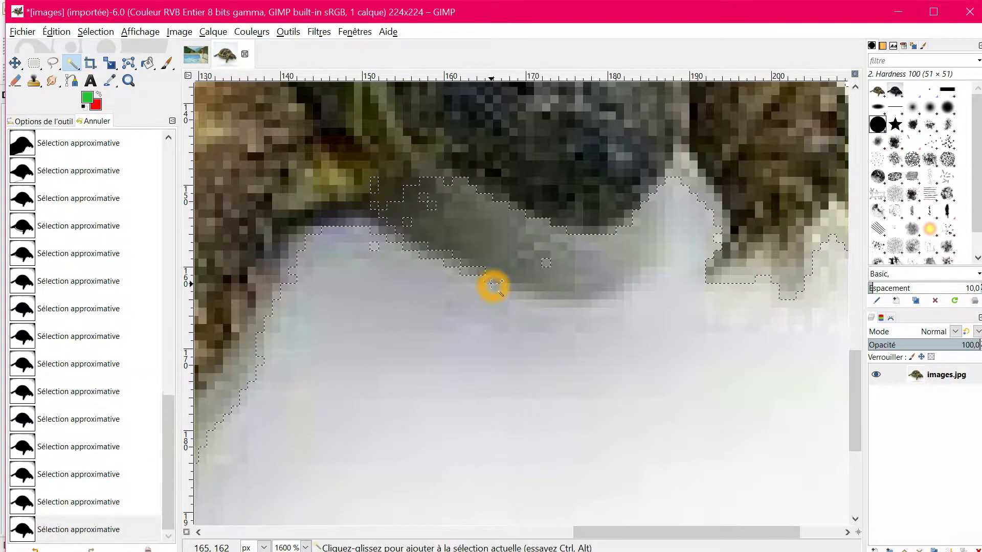
{"action": "left_click", "coordinate": [513, 334]}
{"action": "scroll", "coordinate": [514, 333], "scroll_direction": "down", "scroll_amount": 7, "text": "ctrl"}
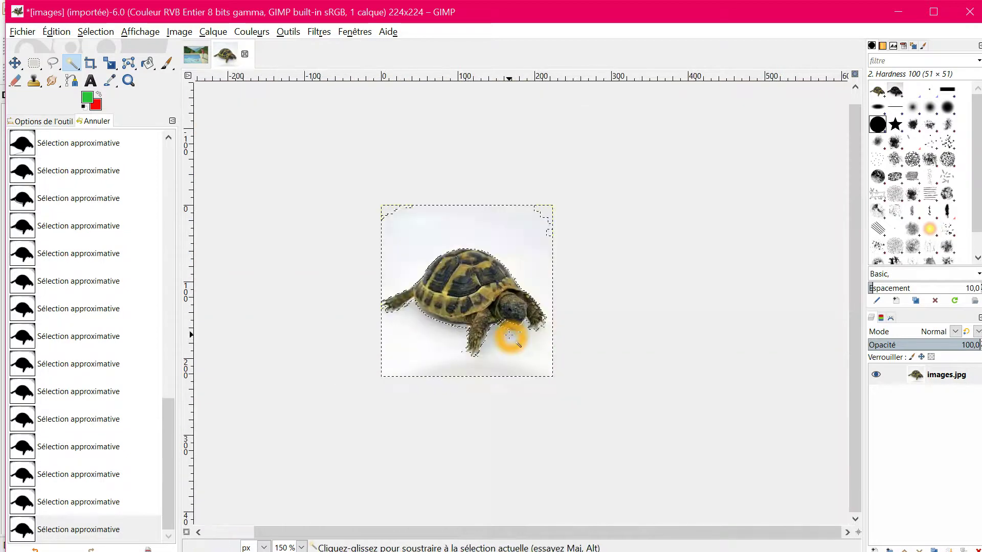
- Add the unselected corners of the image and the stray specks of background near the front foot to the selection
{"action": "left_click", "coordinate": [381, 215], "text": "shift"}
{"action": "left_click", "coordinate": [383, 215], "text": "shift"}
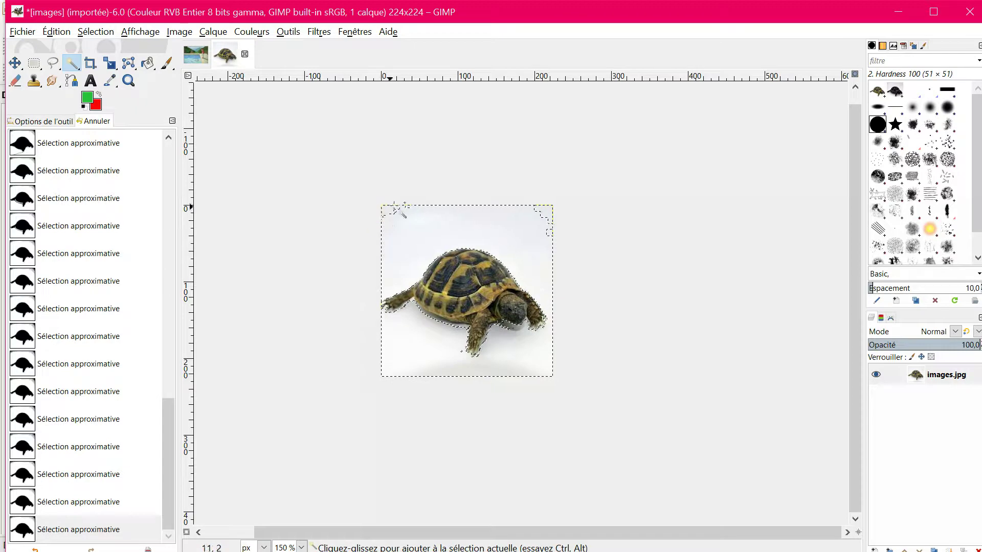
{"action": "left_click", "coordinate": [389, 211], "text": "shift"}
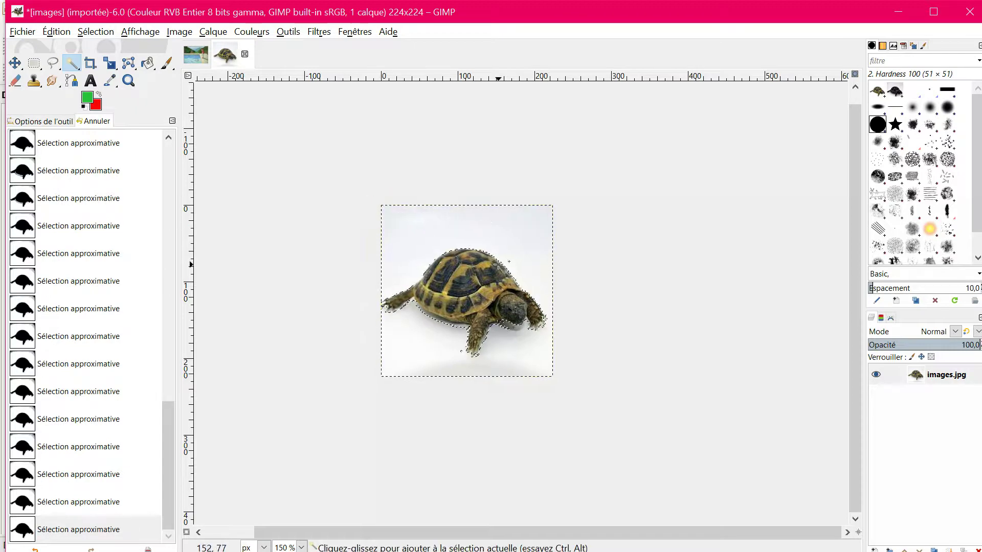
{"action": "left_click", "coordinate": [500, 363], "text": "shift"}
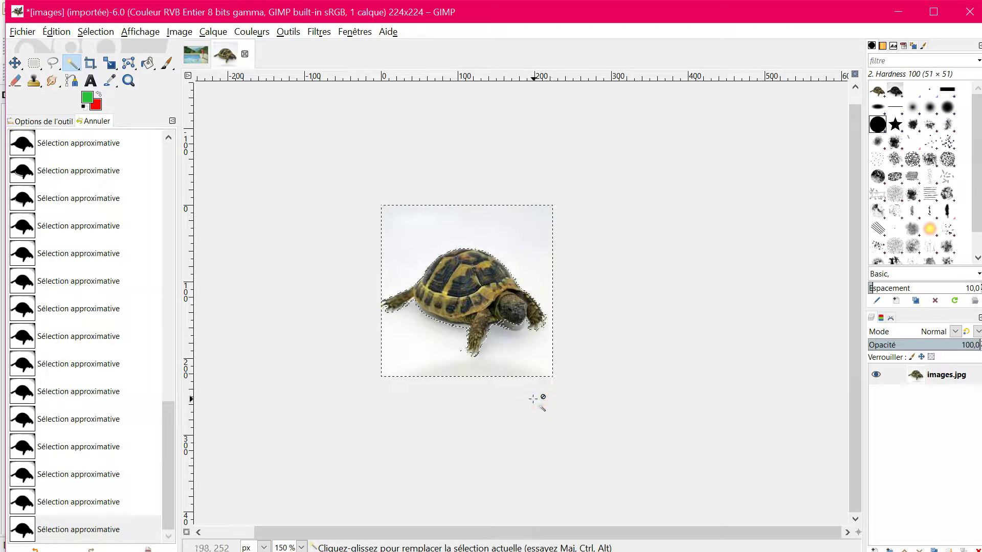
{"action": "left_click", "coordinate": [631, 293]}
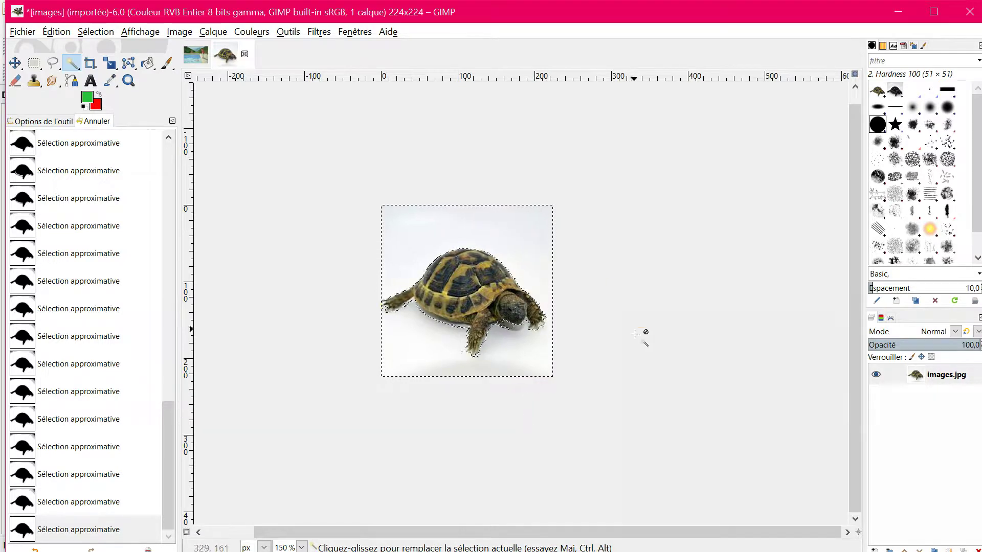
- Invert the selection so it covers only the tortoise, and copy it
{"action": "left_click", "coordinate": [103, 20]}
{"action": "left_click", "coordinate": [105, 31]}
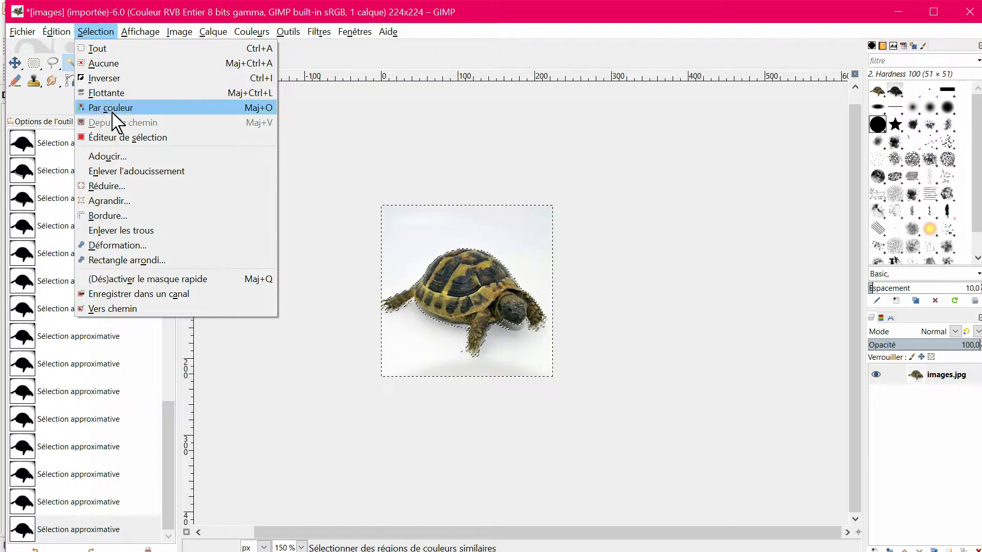
{"action": "left_click", "coordinate": [105, 77]}
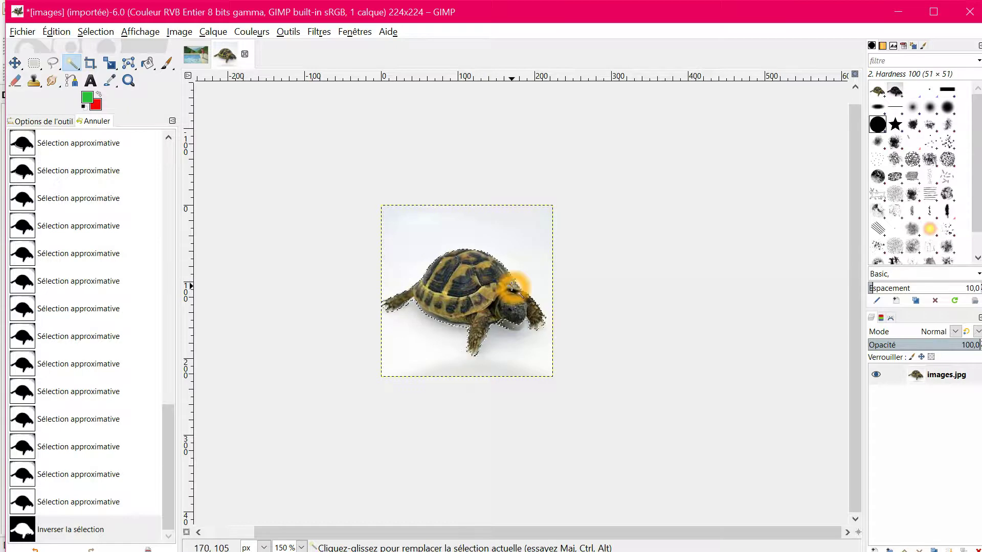
{"action": "key", "text": "ctrl+c"}
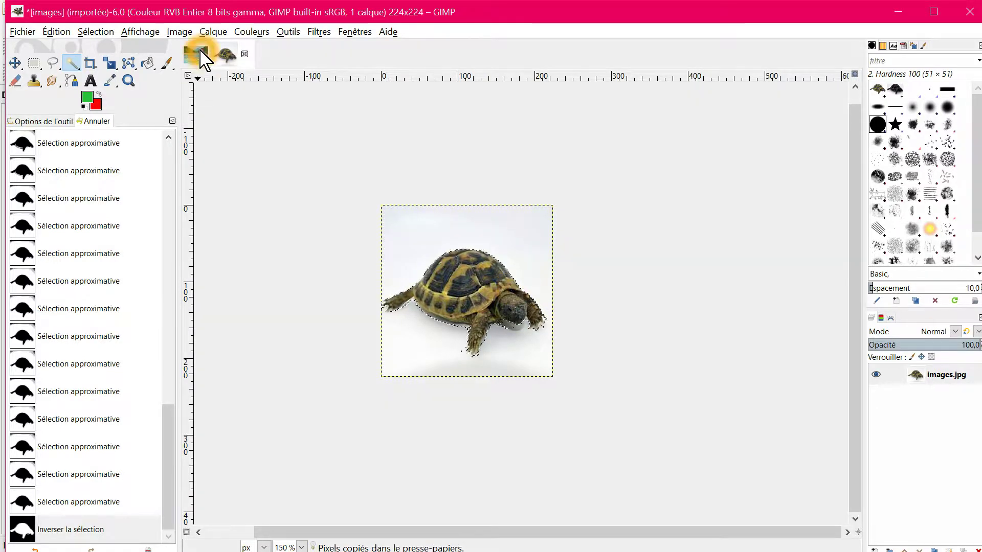
- Paste the tortoise into the Hockney pool painting and convert the floating selection to a new layer
{"action": "left_click", "coordinate": [197, 55]}
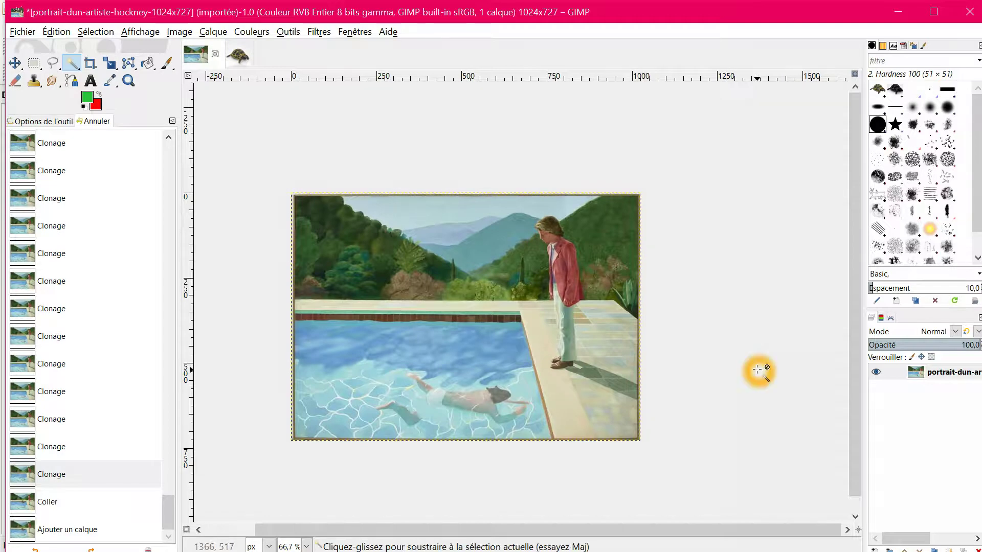
{"action": "key", "text": "ctrl+v"}
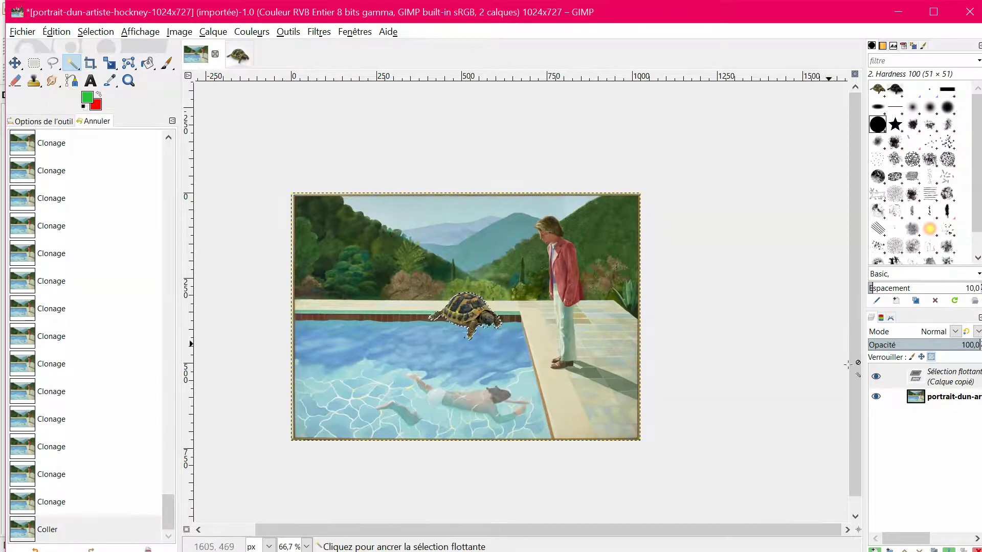
{"action": "left_click", "coordinate": [926, 388]}
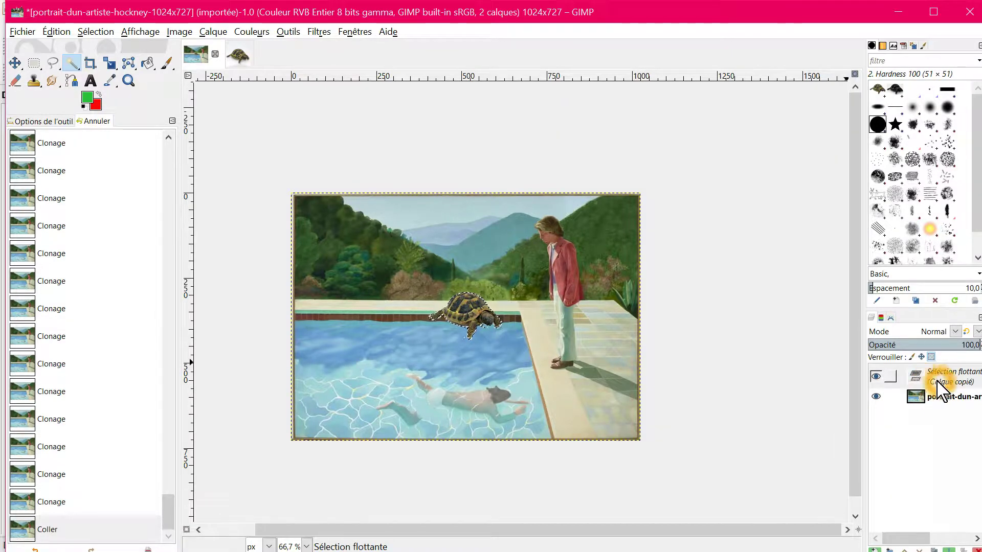
{"action": "left_click", "coordinate": [922, 377]}
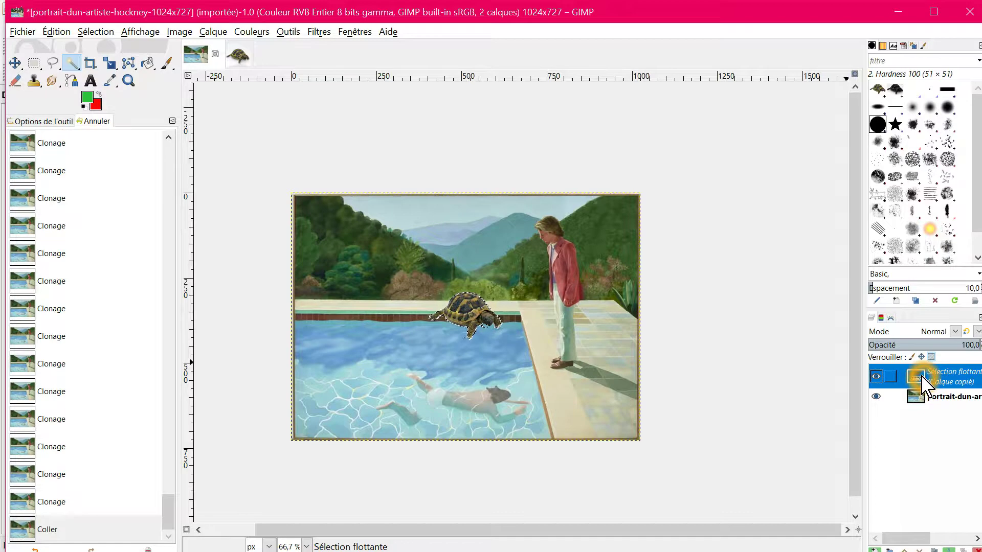
{"action": "right_click", "coordinate": [940, 382]}
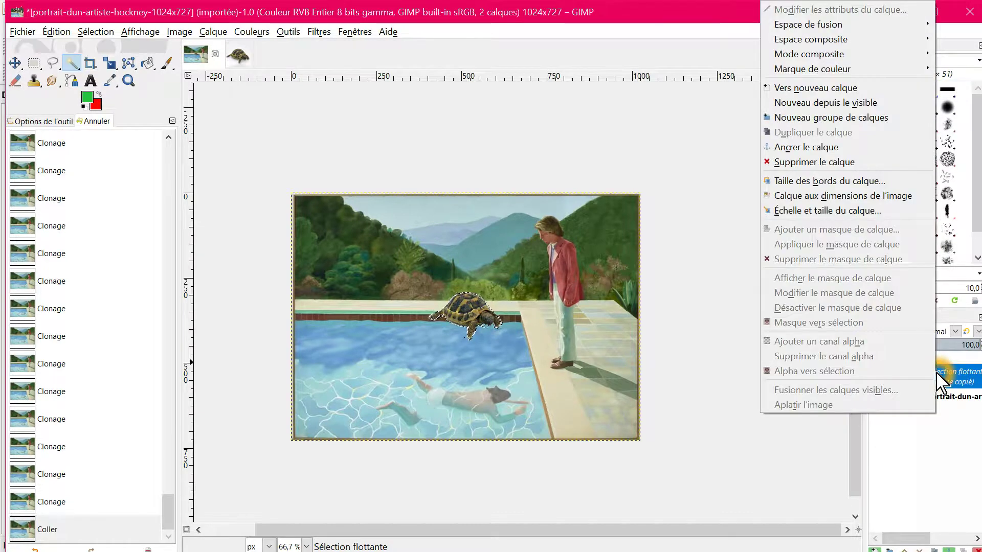
{"action": "left_click", "coordinate": [815, 88]}
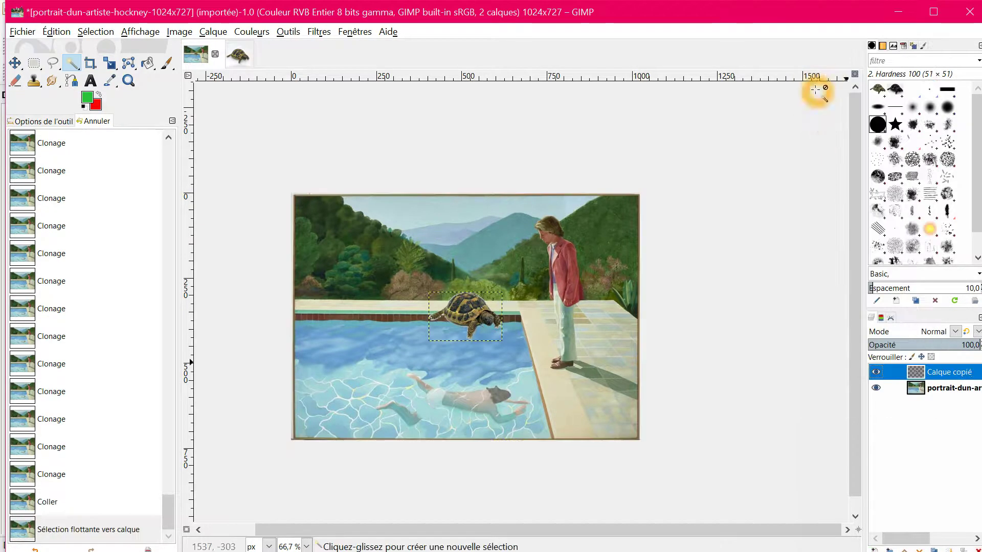
- Move the tortoise layer into the pool water, beside the swimmer's feet
{"action": "left_click", "coordinate": [916, 372]}
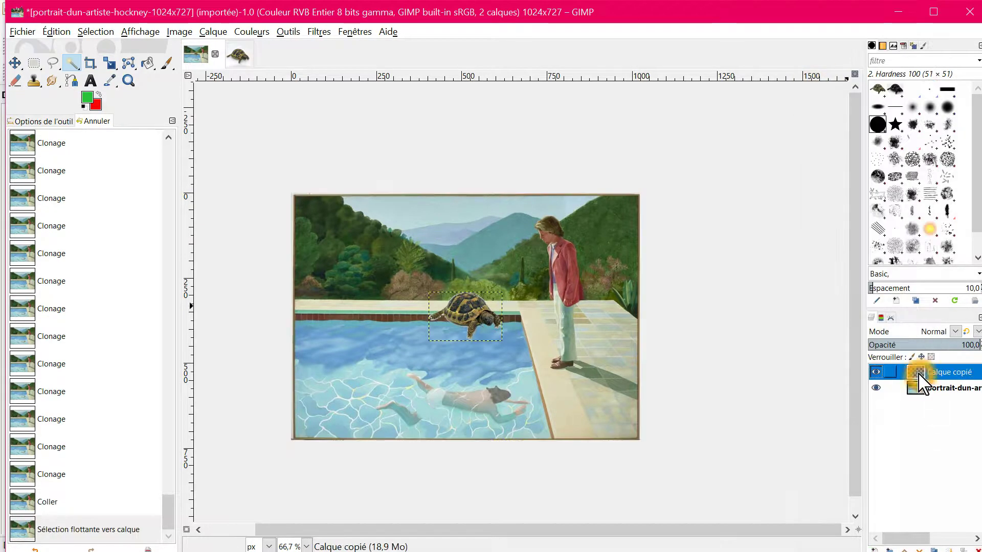
{"action": "left_click", "coordinate": [919, 397]}
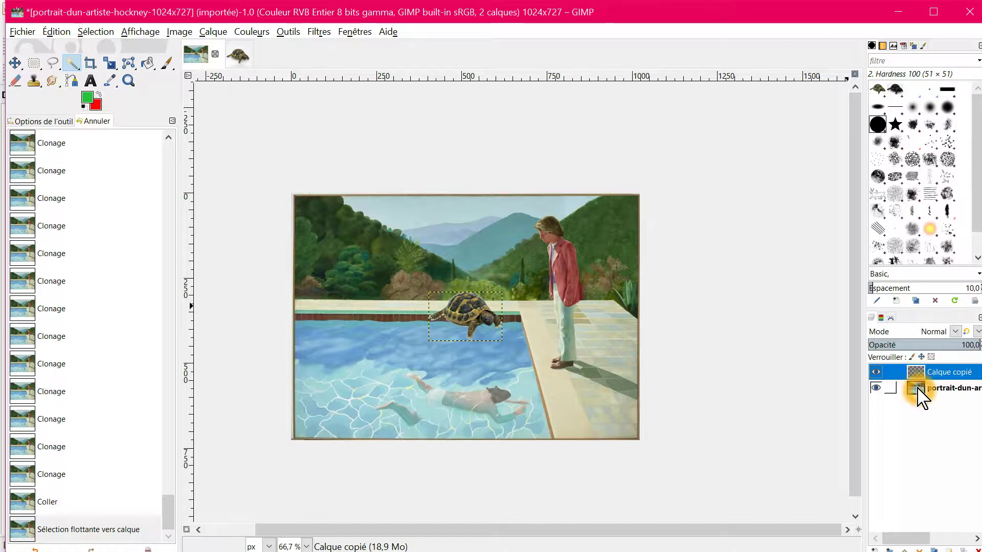
{"action": "left_click", "coordinate": [916, 372]}
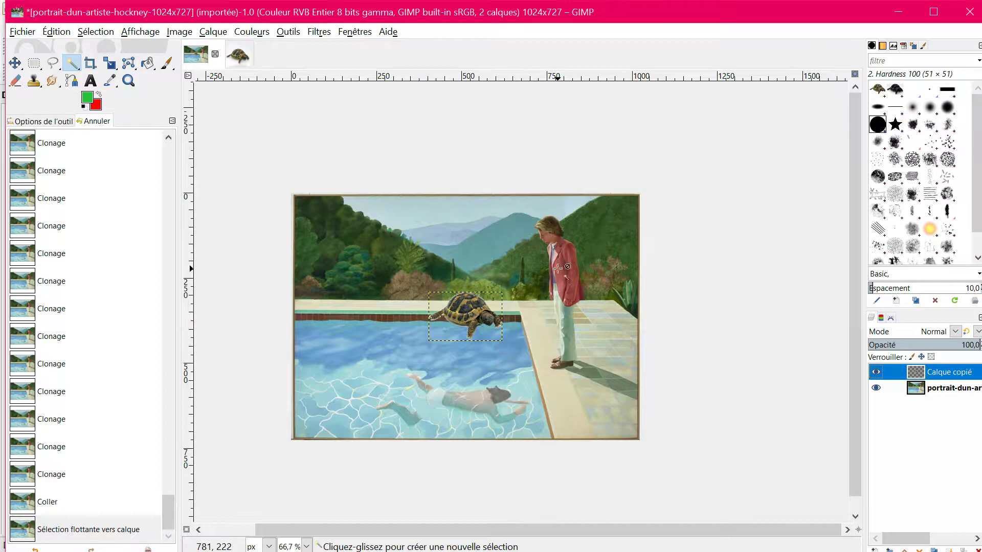
{"action": "left_click", "coordinate": [16, 63]}
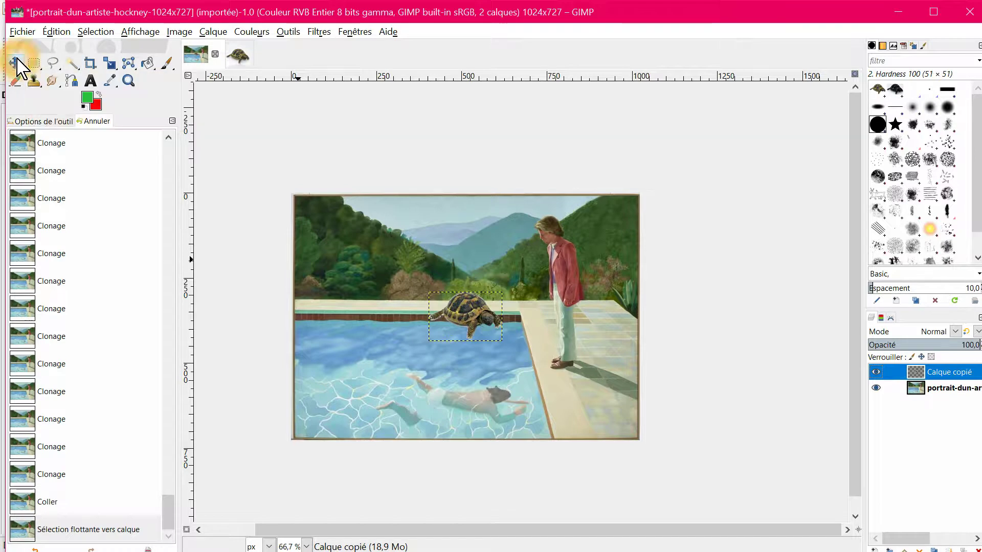
{"action": "left_click_drag", "start_coordinate": [470, 324], "coordinate": [353, 383]}
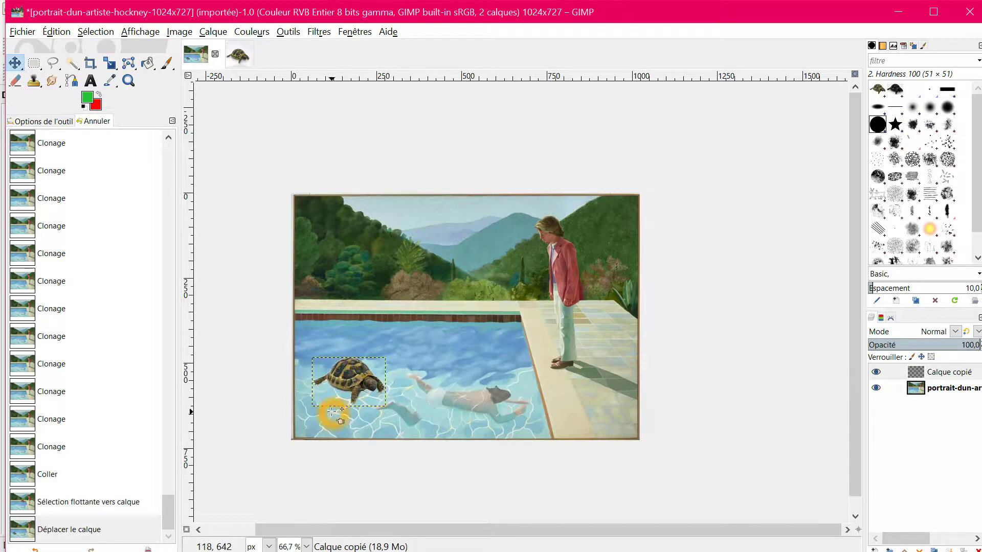
- Partly erase the tortoise's front legs and rear leg with the Eraser at 23.2 opacity and size 30, so they look submerged
{"action": "scroll", "coordinate": [324, 431], "scroll_direction": "up", "scroll_amount": 2}
{"action": "scroll", "coordinate": [324, 390], "scroll_direction": "up", "scroll_amount": 1}
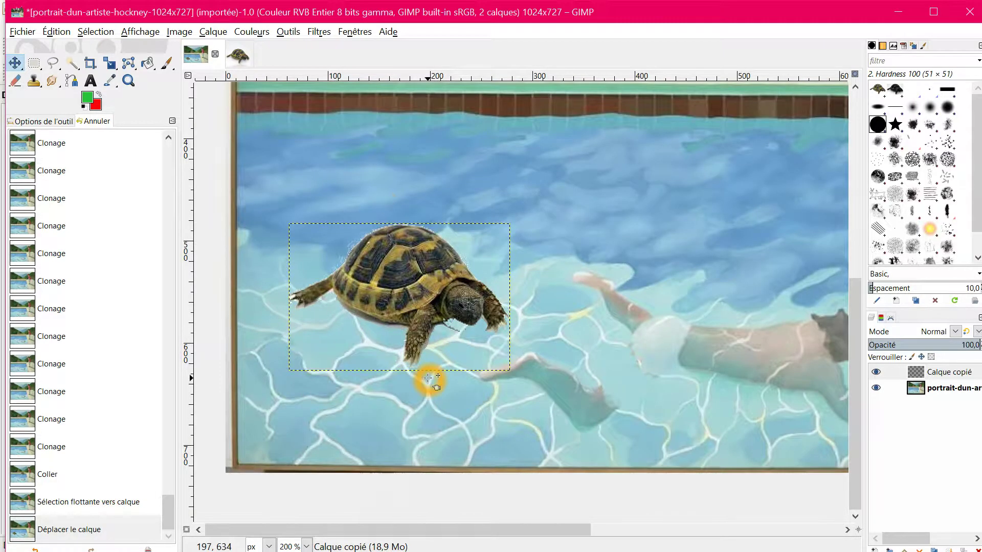
{"action": "left_click", "coordinate": [16, 80]}
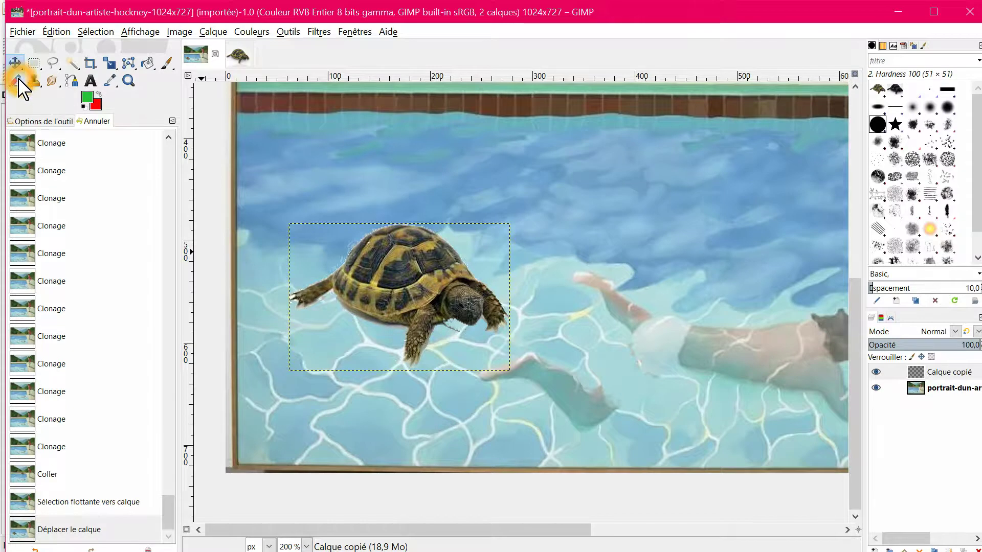
{"action": "left_click", "coordinate": [37, 121]}
{"action": "mouse_move", "coordinate": [48, 162]}
{"action": "left_mouse_down"}
{"action": "mouse_move", "coordinate": [149, 161]}
{"action": "mouse_move", "coordinate": [45, 162]}
{"action": "left_mouse_up"}
{"action": "left_click", "coordinate": [411, 361]}
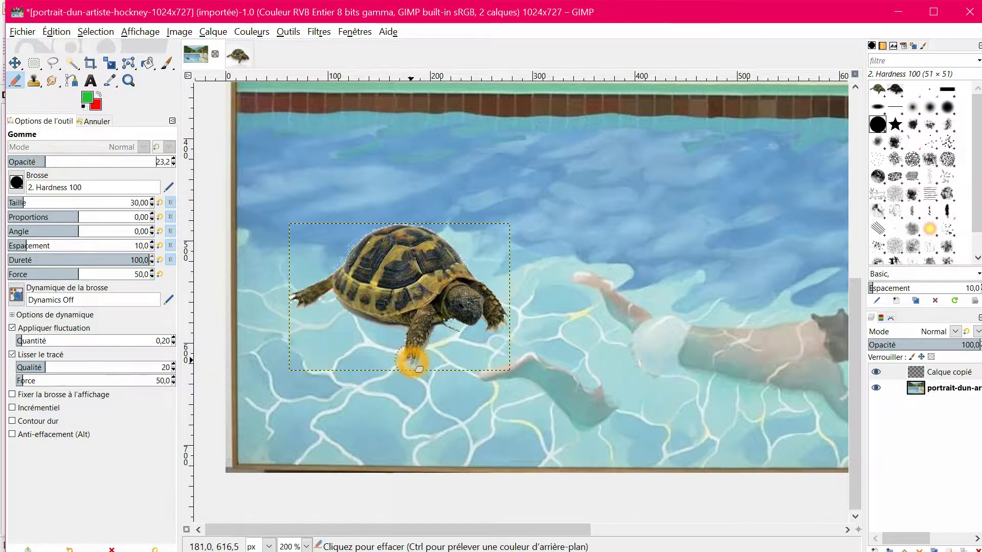
{"action": "mouse_move", "coordinate": [411, 361]}
{"action": "left_mouse_down"}
{"action": "mouse_move", "coordinate": [407, 342]}
{"action": "mouse_move", "coordinate": [408, 355]}
{"action": "mouse_move", "coordinate": [416, 341]}
{"action": "mouse_move", "coordinate": [436, 345]}
{"action": "mouse_move", "coordinate": [416, 342]}
{"action": "mouse_move", "coordinate": [428, 347]}
{"action": "left_mouse_up"}
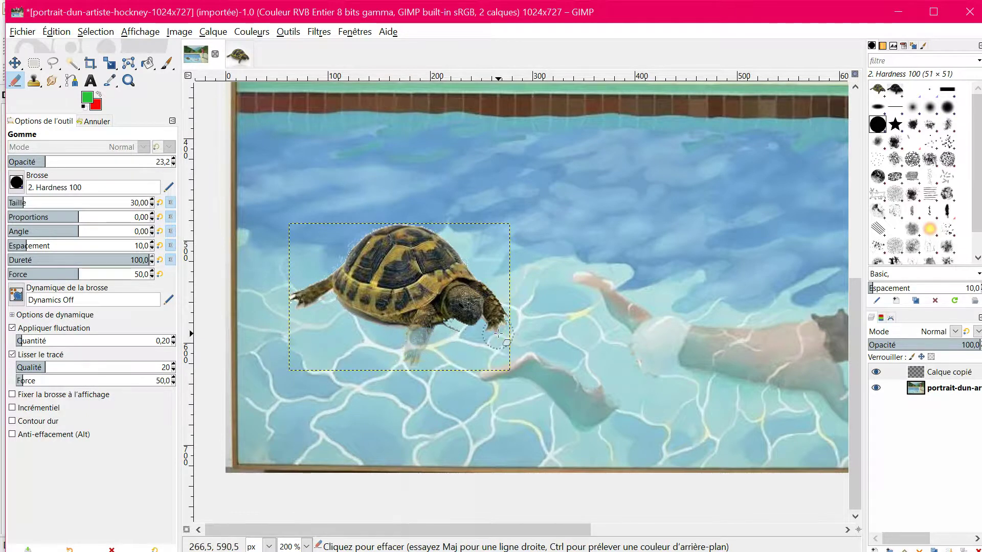
{"action": "left_click_drag", "start_coordinate": [496, 334], "coordinate": [507, 328]}
{"action": "mouse_move", "coordinate": [317, 315]}
{"action": "left_mouse_down"}
{"action": "mouse_move", "coordinate": [297, 308]}
{"action": "mouse_move", "coordinate": [300, 291]}
{"action": "mouse_move", "coordinate": [323, 288]}
{"action": "left_mouse_up"}
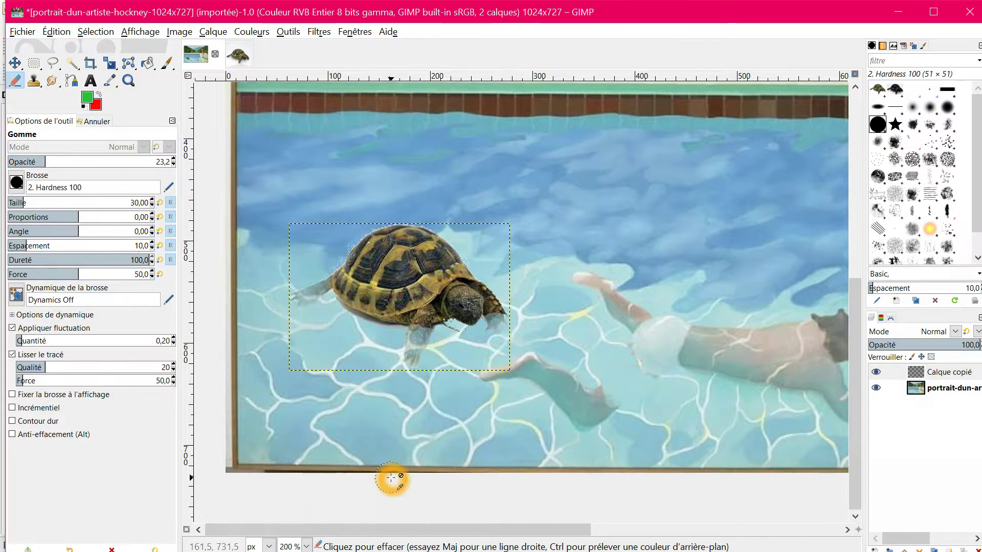
- Open the Levels adjustment for the tortoise layer
{"action": "scroll", "coordinate": [391, 478], "scroll_direction": "down", "scroll_amount": 3}
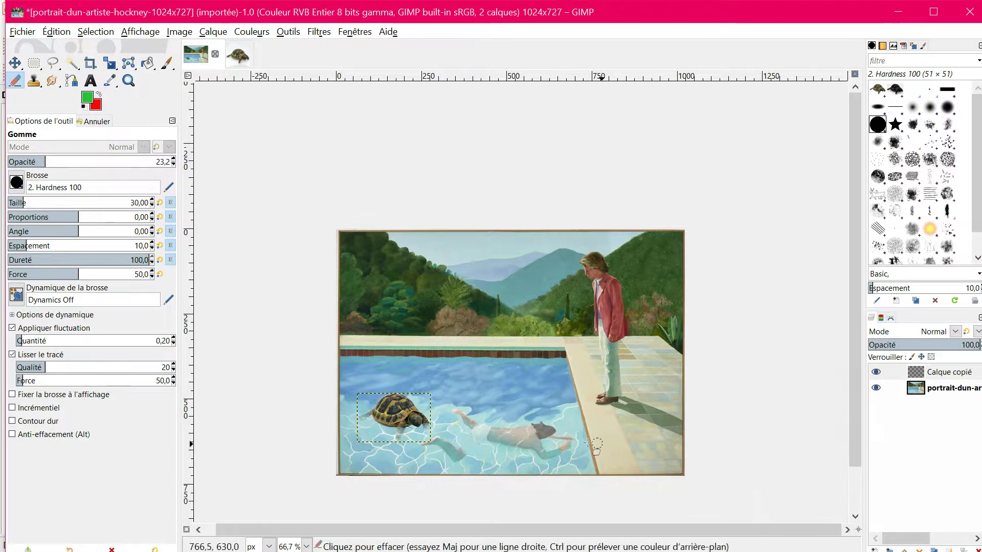
{"action": "left_click", "coordinate": [250, 31]}
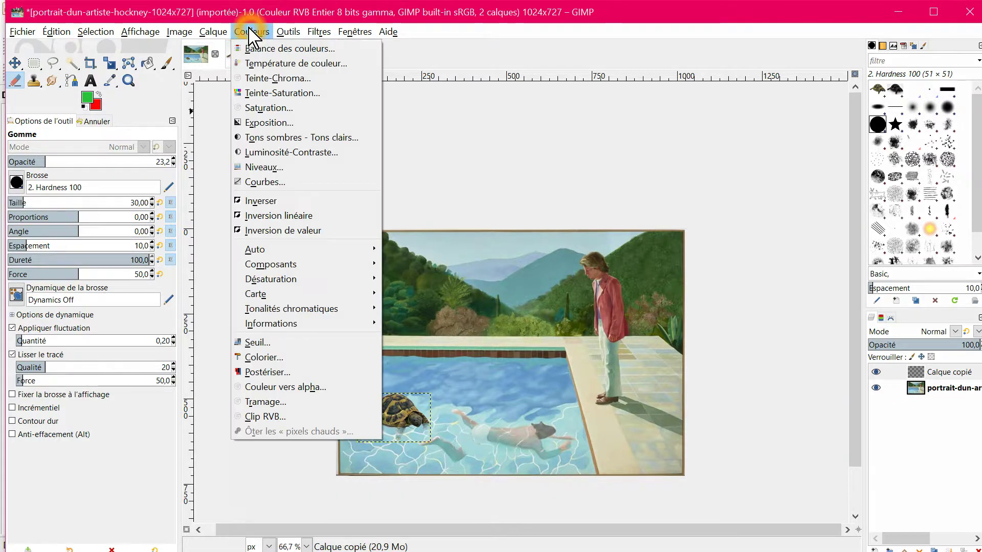
{"action": "left_click", "coordinate": [256, 167]}
- Try brightening the tortoise with a white input level of about 172, and return it to 255
{"action": "left_click_drag", "start_coordinate": [261, 231], "coordinate": [194, 232]}
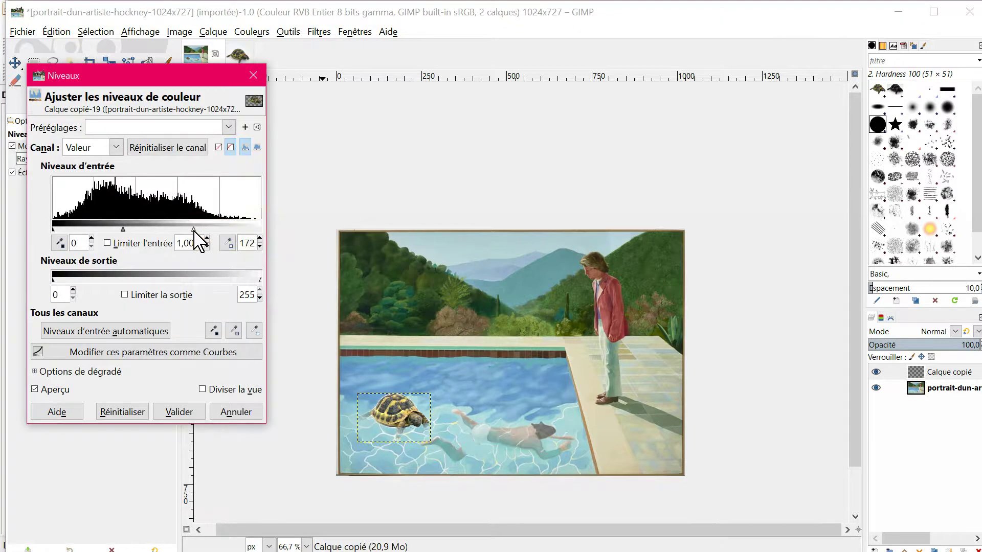
{"action": "scroll", "coordinate": [382, 412], "scroll_direction": "up", "scroll_amount": 3}
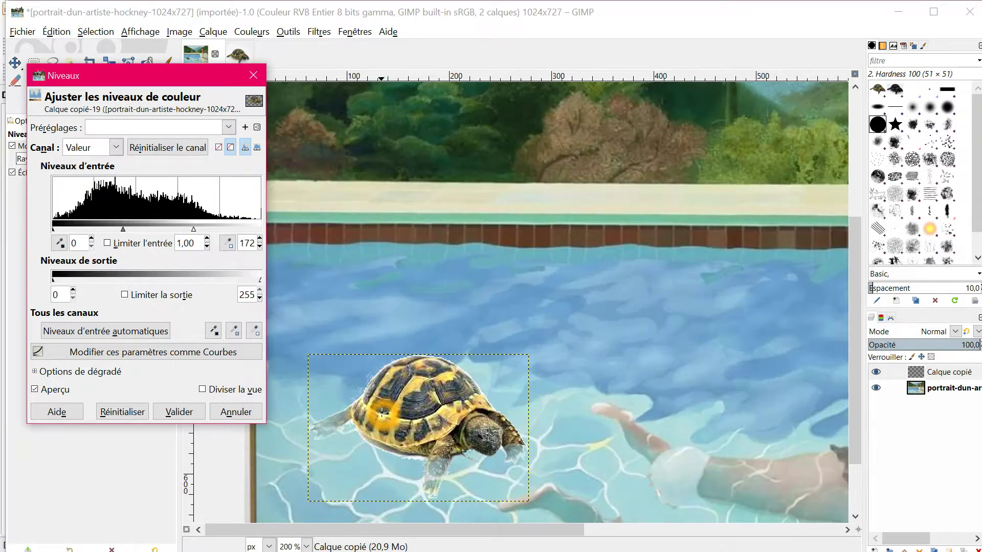
{"action": "scroll", "coordinate": [380, 410], "scroll_direction": "down", "scroll_amount": 1}
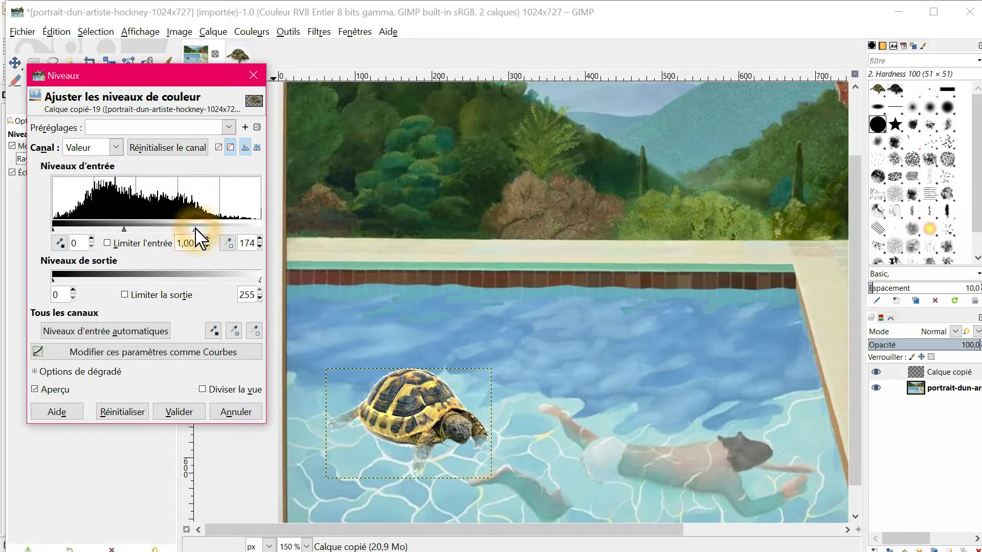
{"action": "left_click_drag", "start_coordinate": [194, 229], "coordinate": [262, 230]}
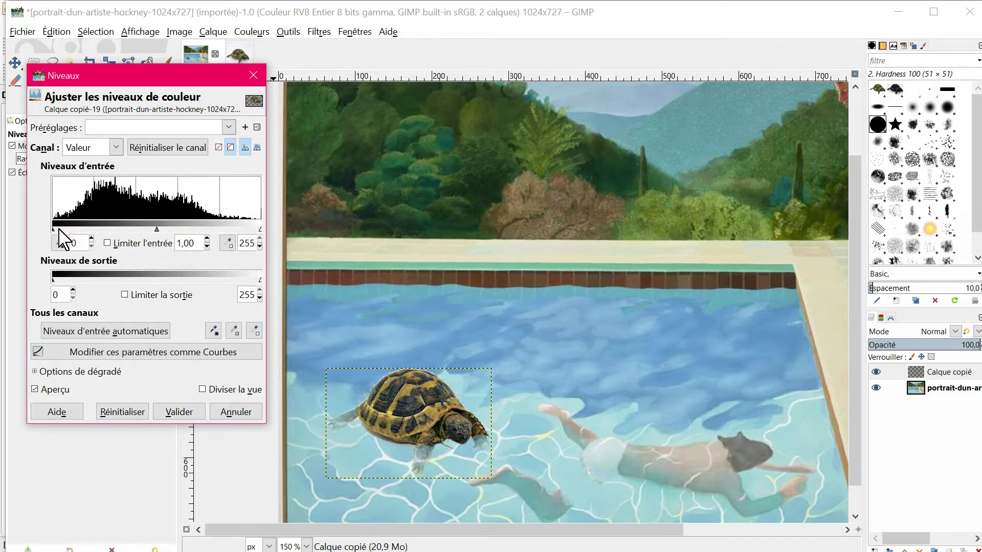
- Brighten the tortoise's midtones by setting the Levels input gamma to 1.74, and apply the adjustment
{"action": "left_click_drag", "start_coordinate": [156, 230], "coordinate": [132, 231]}
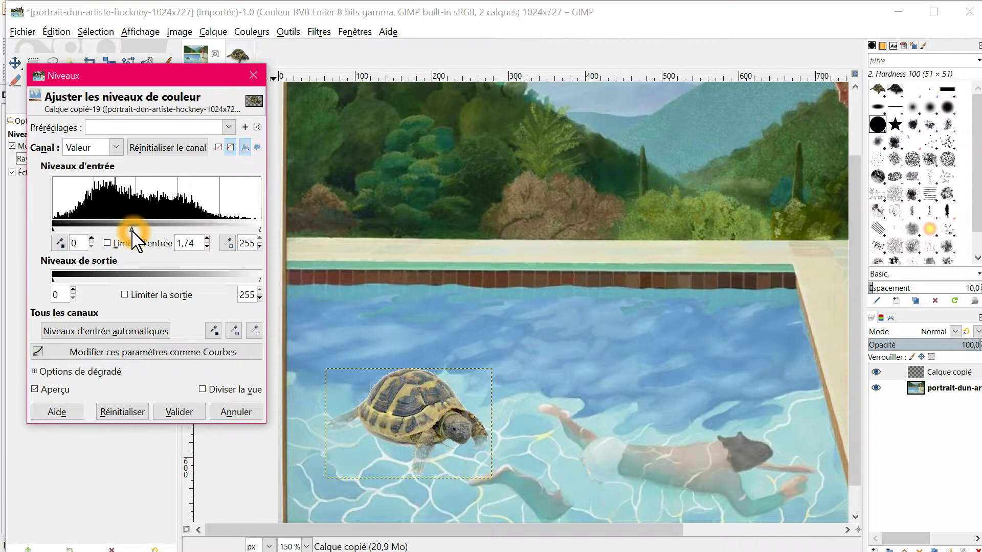
{"action": "left_click", "coordinate": [180, 411]}
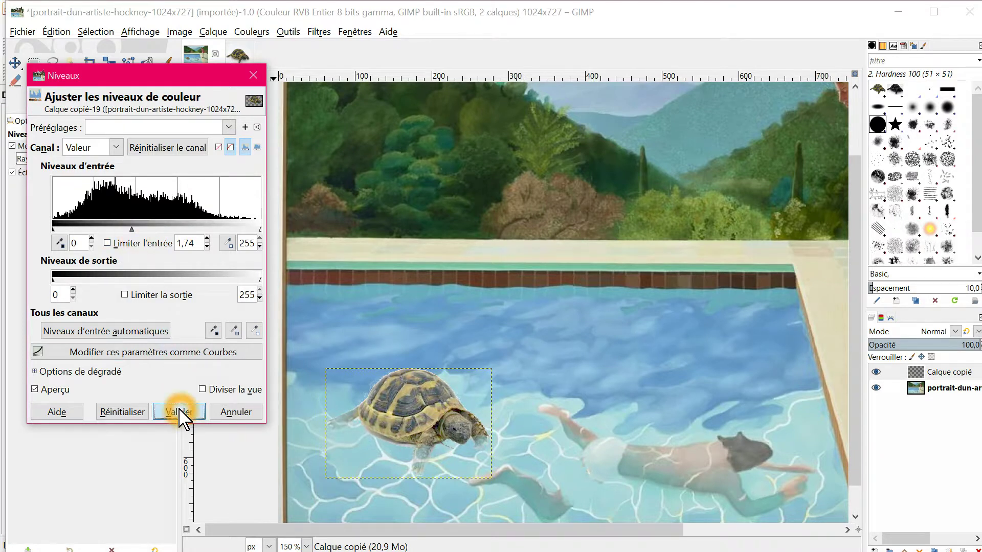
{"action": "scroll", "coordinate": [350, 400], "scroll_direction": "down", "scroll_amount": 4}
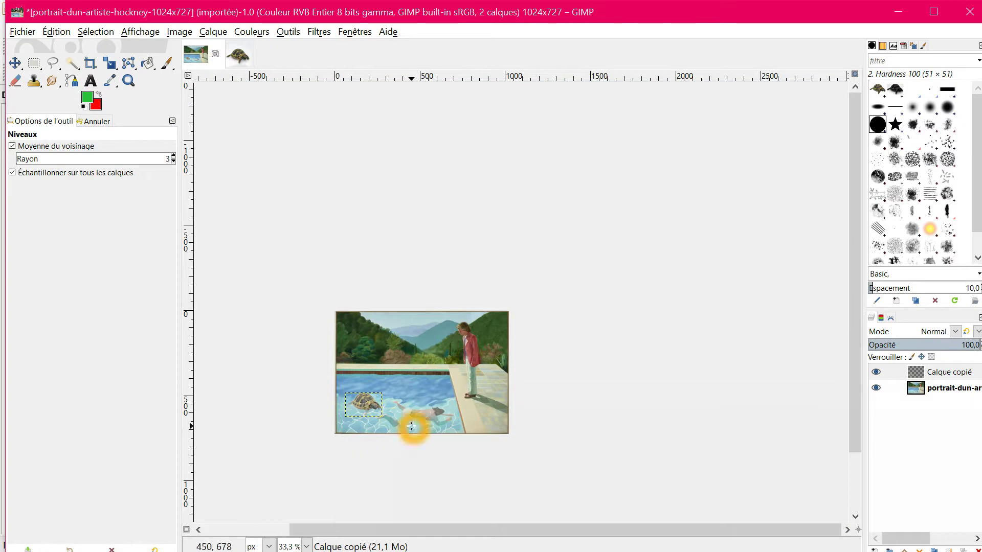
{"action": "scroll", "coordinate": [407, 423], "scroll_direction": "up", "scroll_amount": 2}
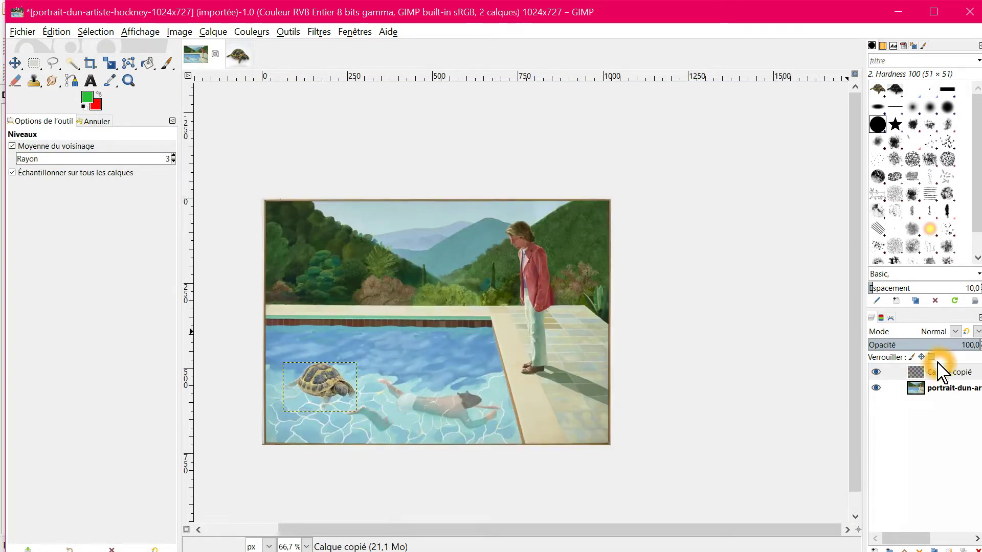
- Merge the tortoise layer, Calque copié, down into the pool painting layer
{"action": "left_click", "coordinate": [912, 370]}
{"action": "left_click", "coordinate": [912, 370]}
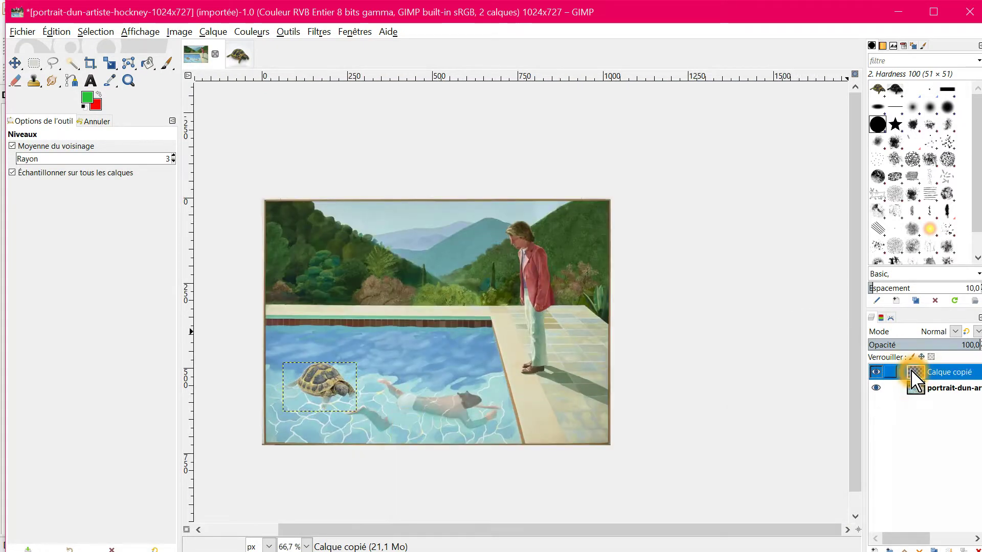
{"action": "right_click", "coordinate": [912, 370]}
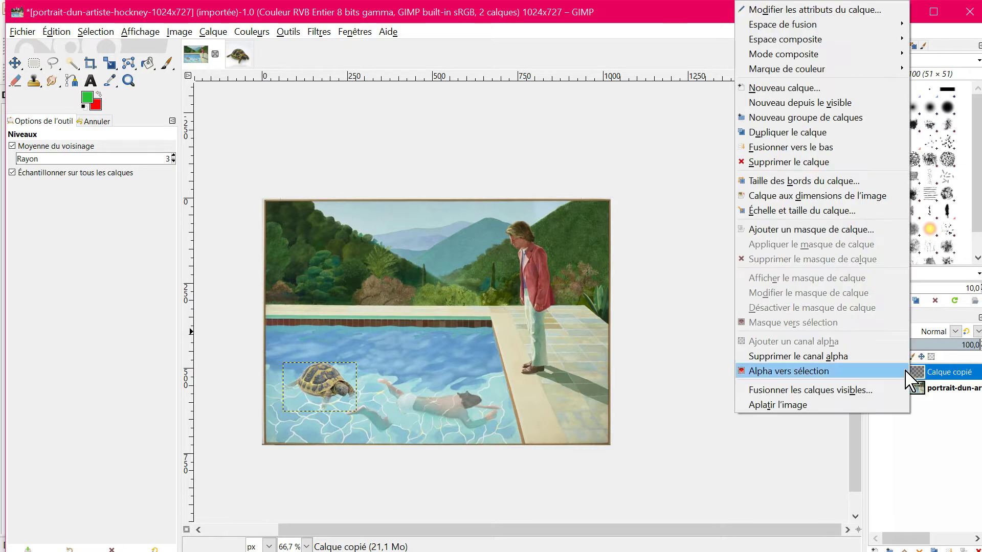
{"action": "left_click", "coordinate": [789, 162]}
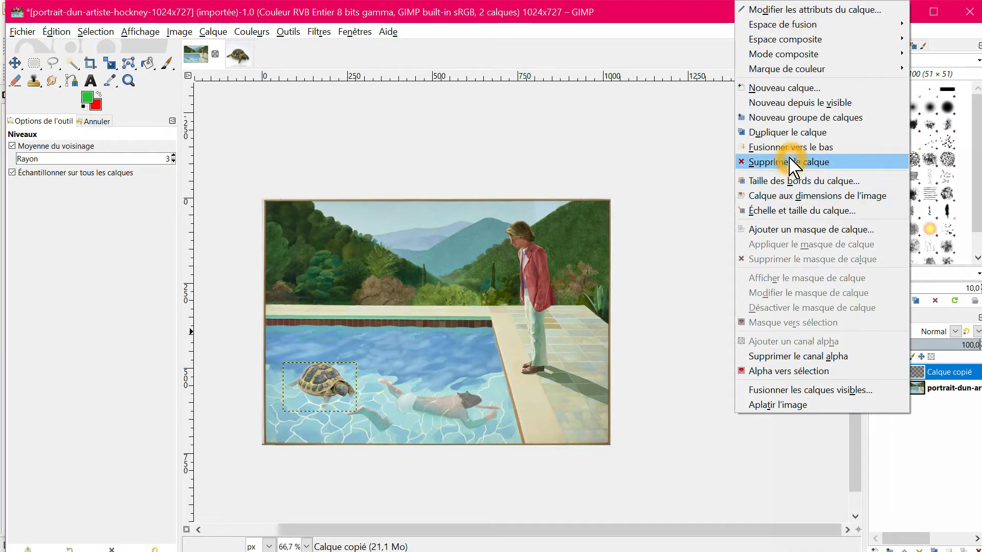
{"action": "left_click", "coordinate": [790, 147]}
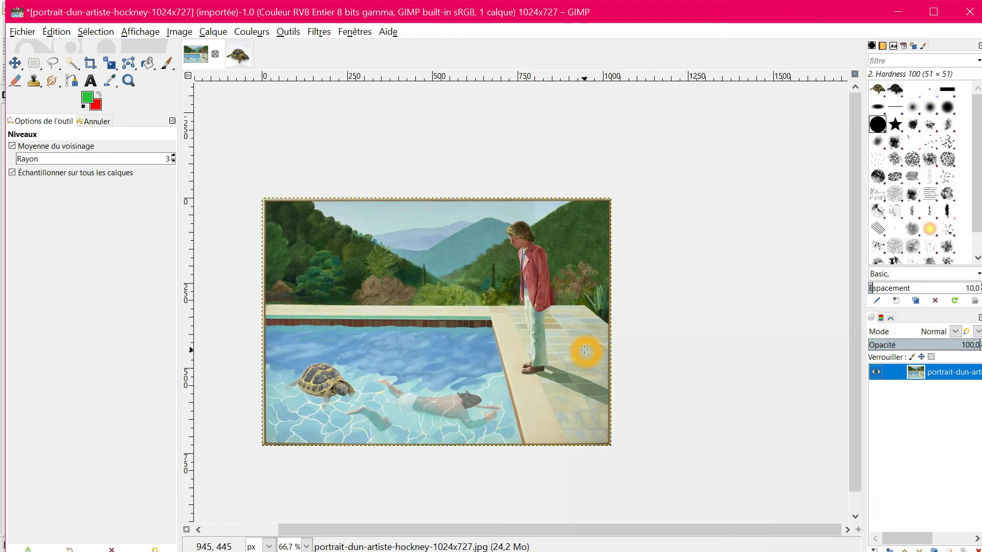
{"action": "left_click", "coordinate": [648, 336]}
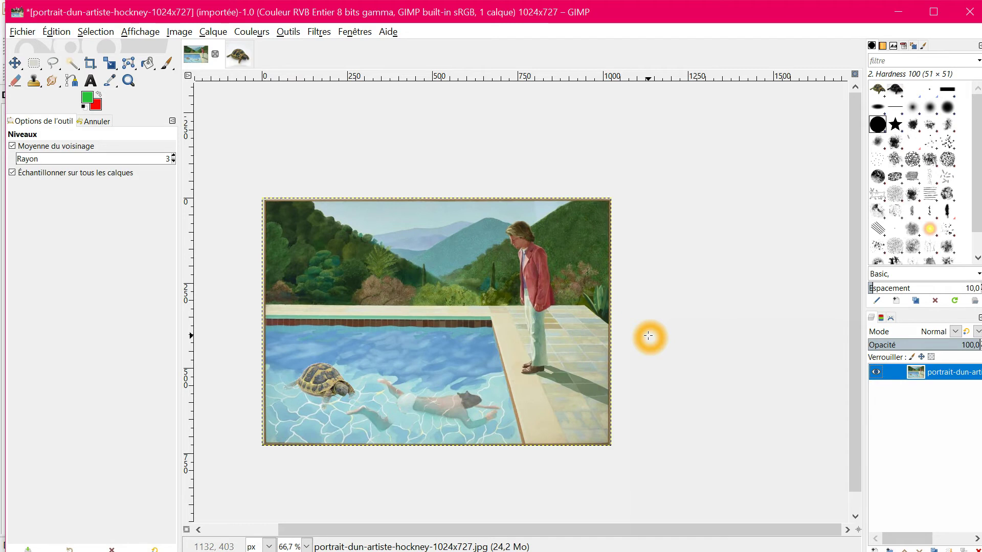